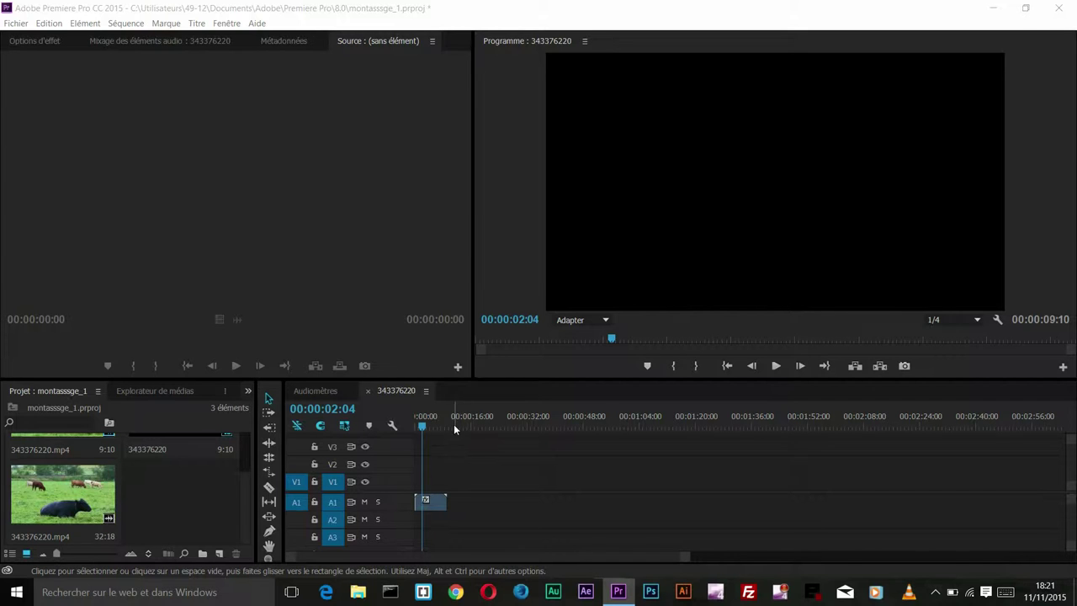
Return the playhead to the sequence start and play it in the Program monitor
click(436, 507)
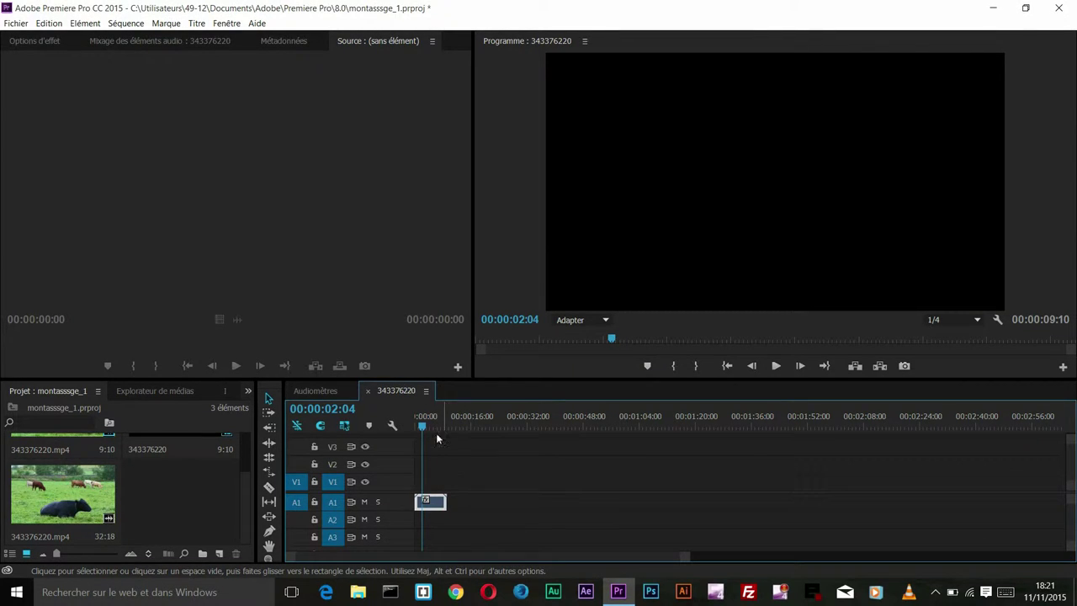
click(410, 420)
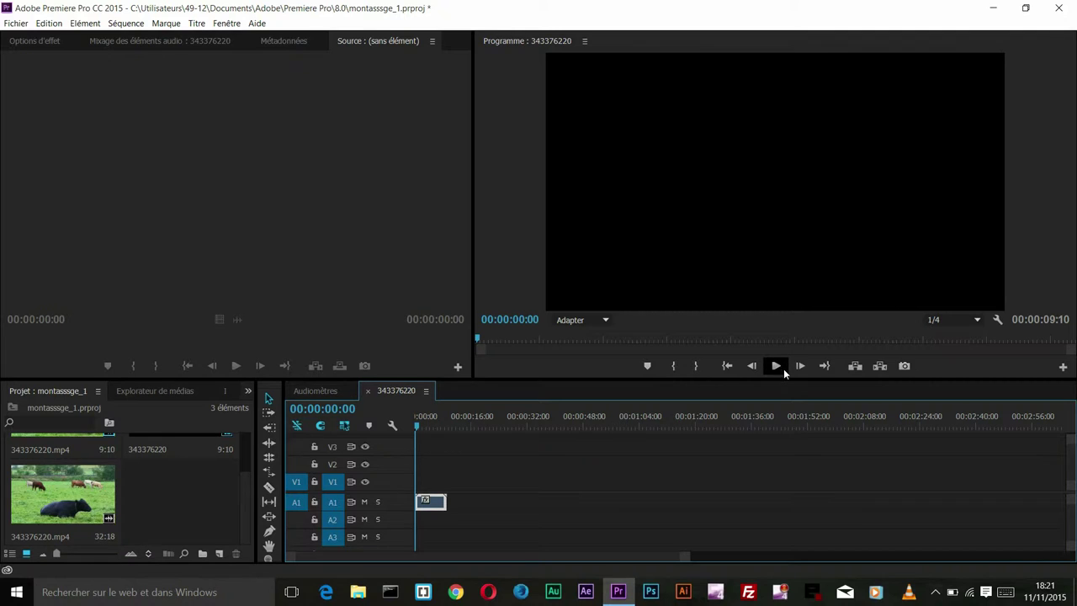
click(779, 370)
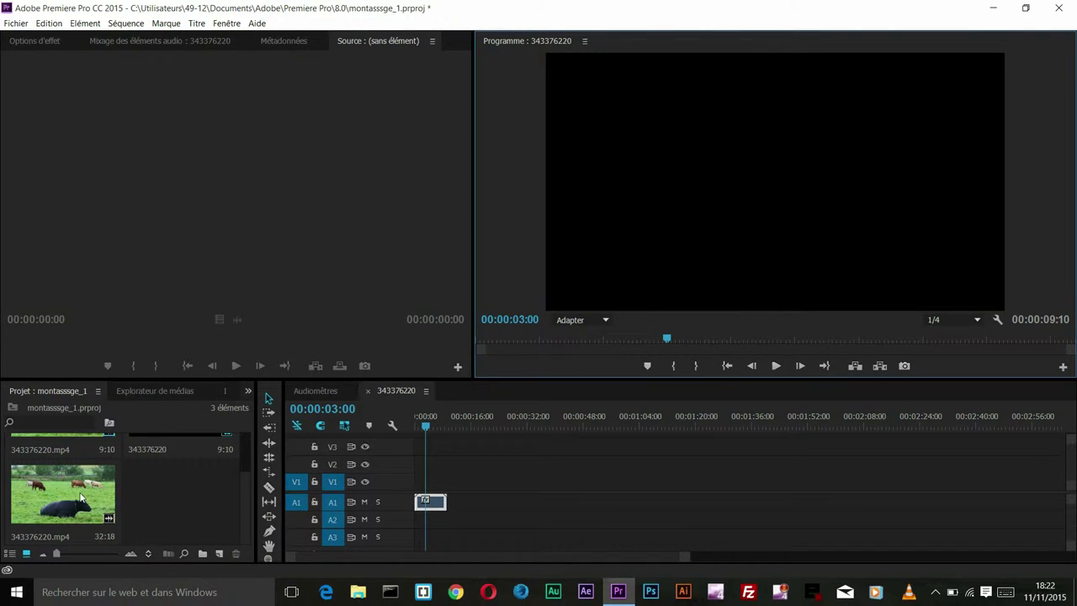
Drop 343376220.mp4 at 00:00:00:00 on V2 and select its audio on A2
drag(82, 498, 432, 480)
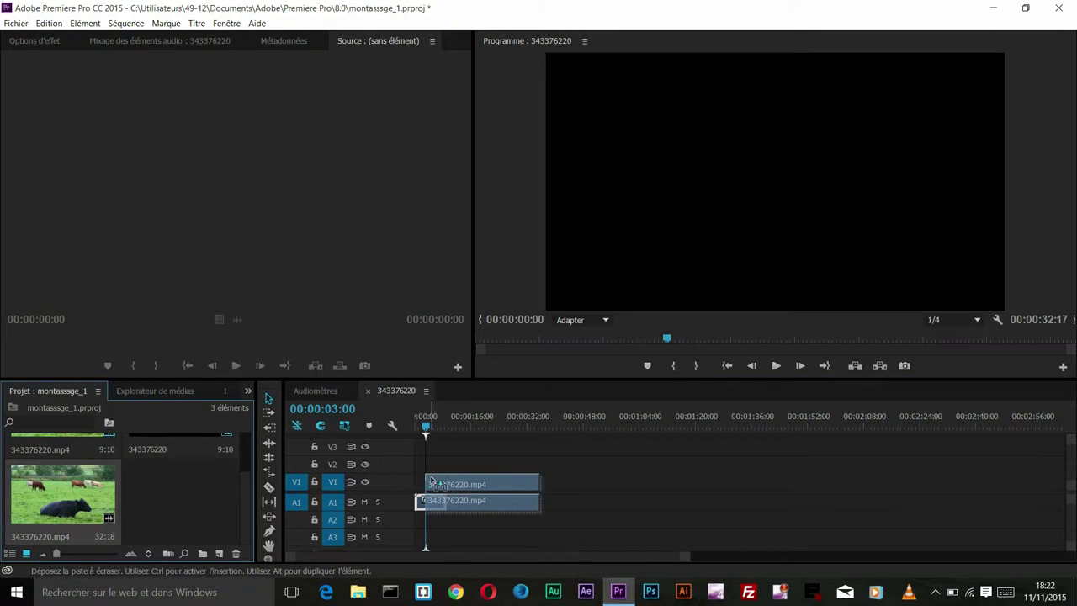
drag(432, 481, 429, 462)
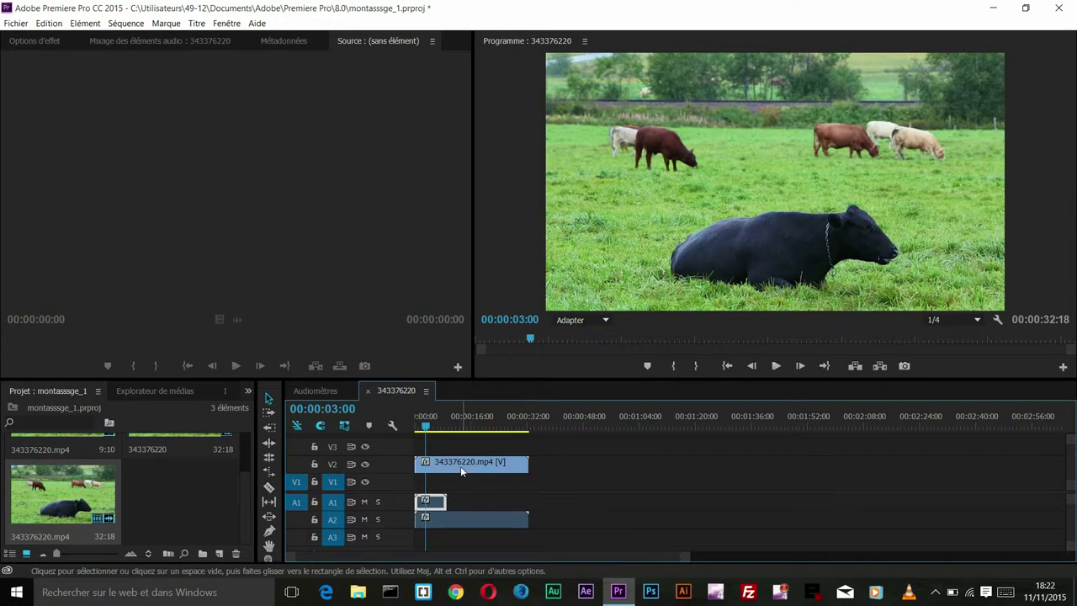
click(474, 516)
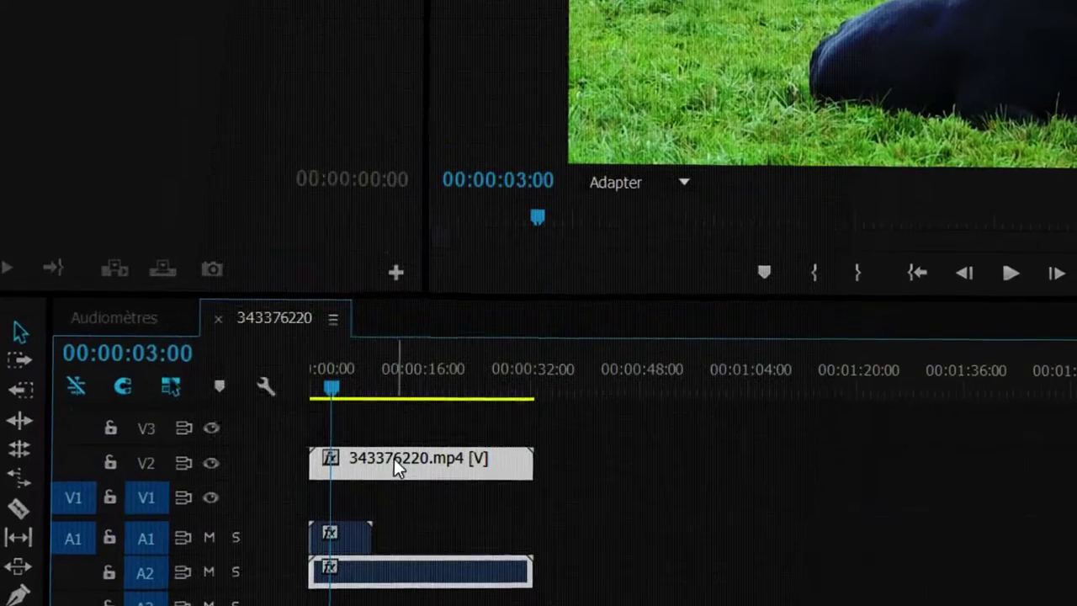
Unlink the cow clip's audio, delete it from A2, and move the video down to V1
right_click(389, 597)
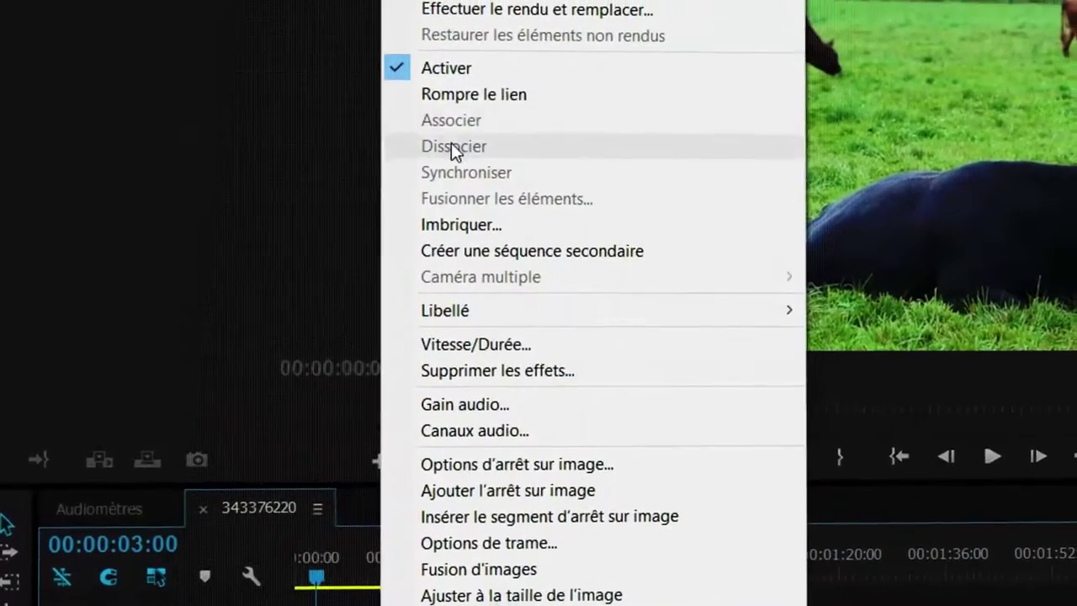
click(440, 124)
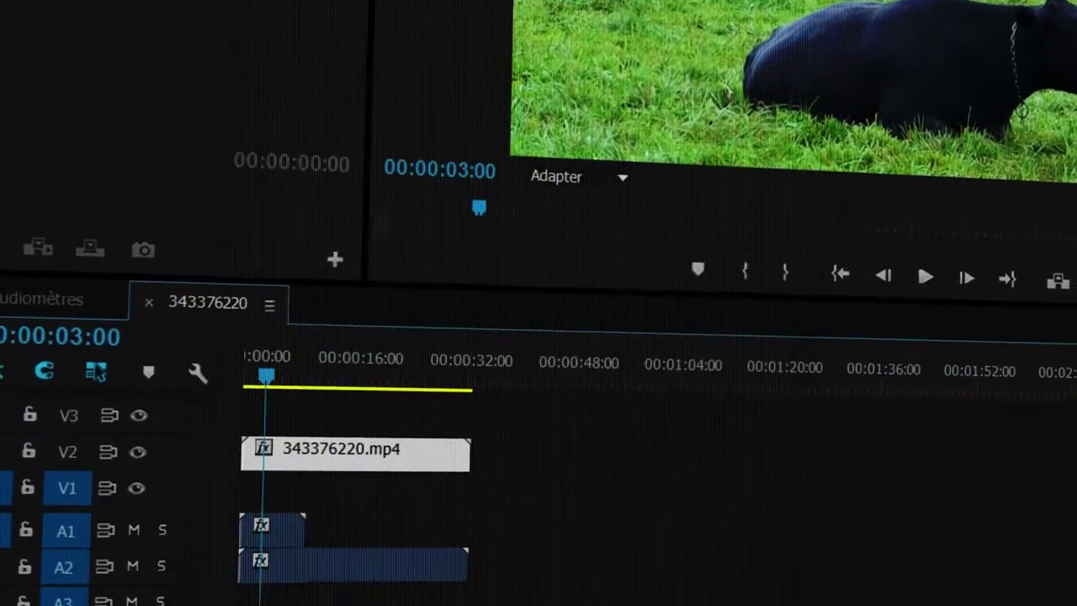
click(446, 491)
key(Delete)
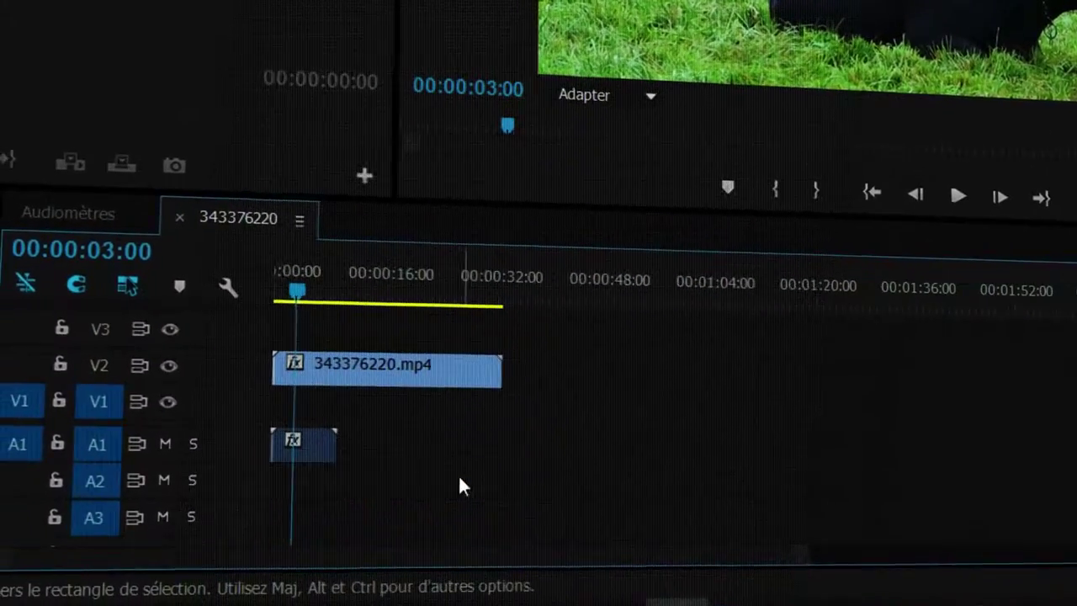
click(345, 378)
drag(345, 379, 348, 412)
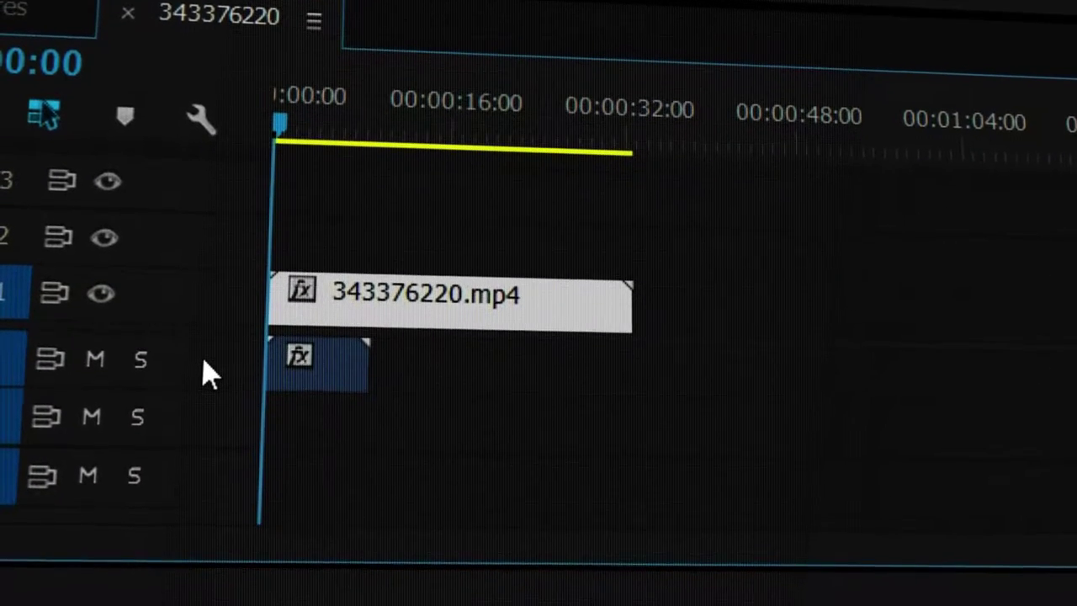
Expand Audio 1, zoom the timeline to the first 7 seconds, and enlarge the timeline panel
double_click(209, 372)
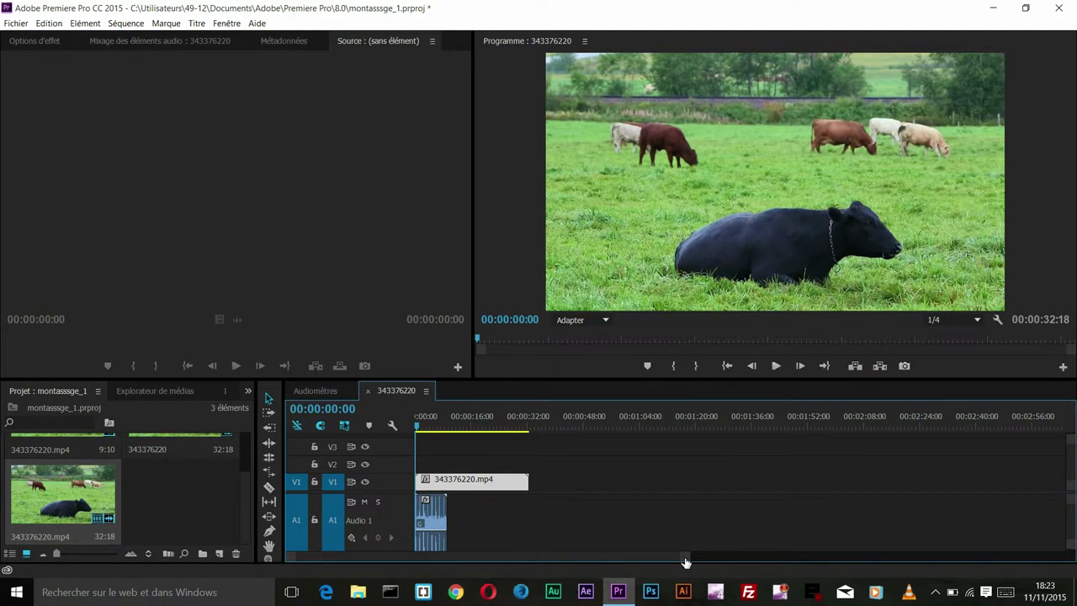
drag(688, 560, 572, 558)
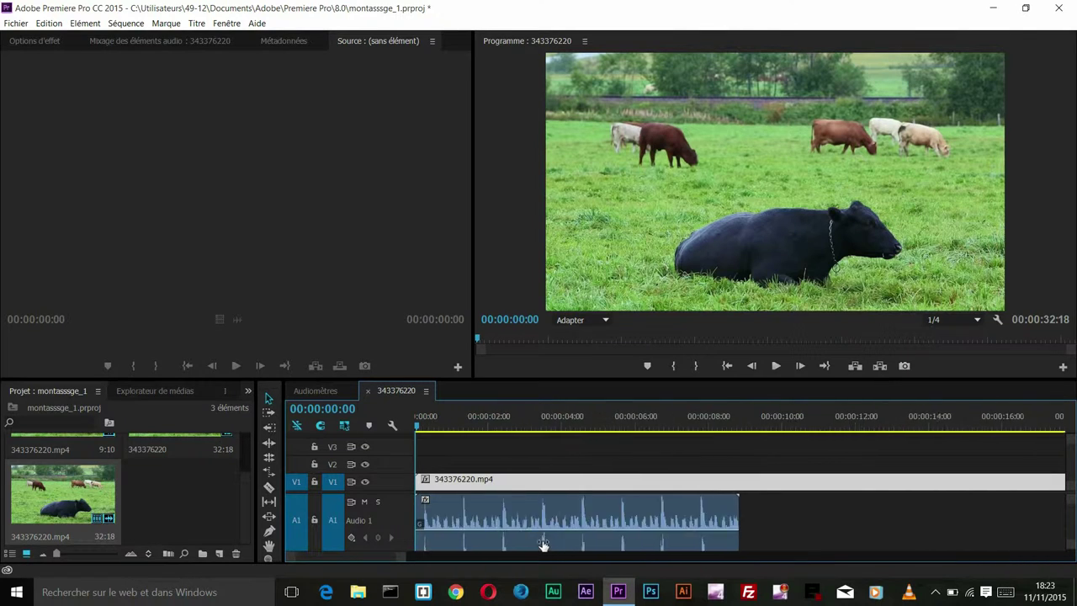
drag(572, 558, 521, 536)
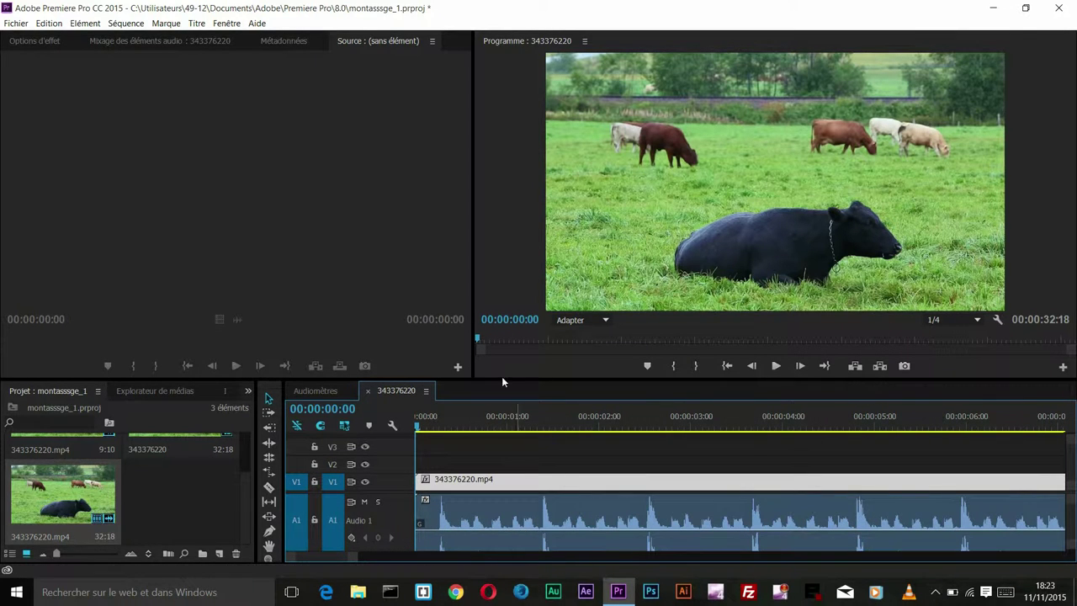
drag(502, 371, 498, 309)
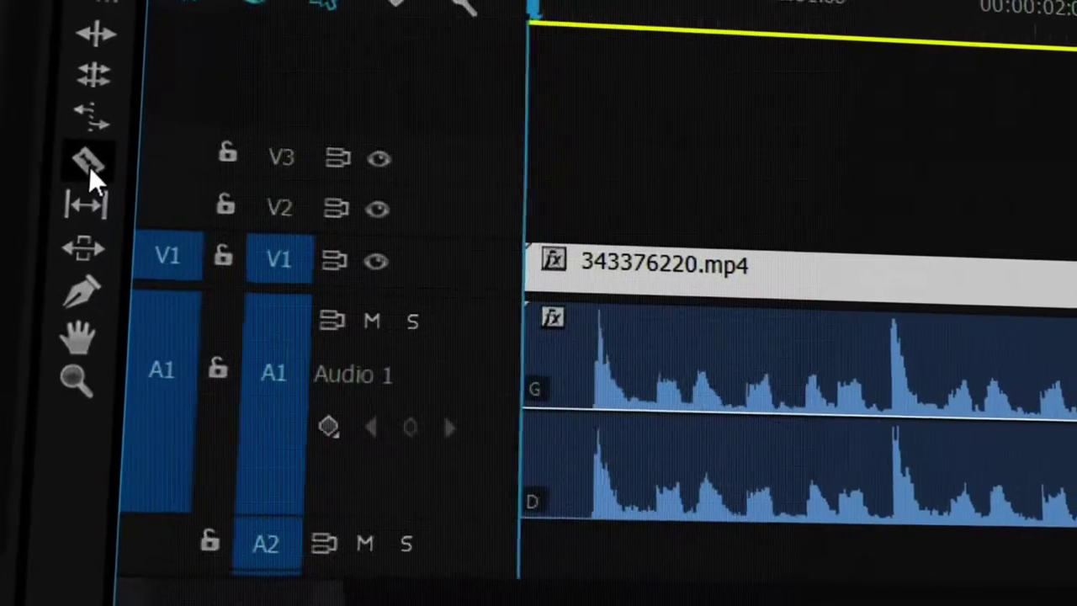
Razor-cut the V1 clip just after its start and at 00:00:05:01
click(72, 172)
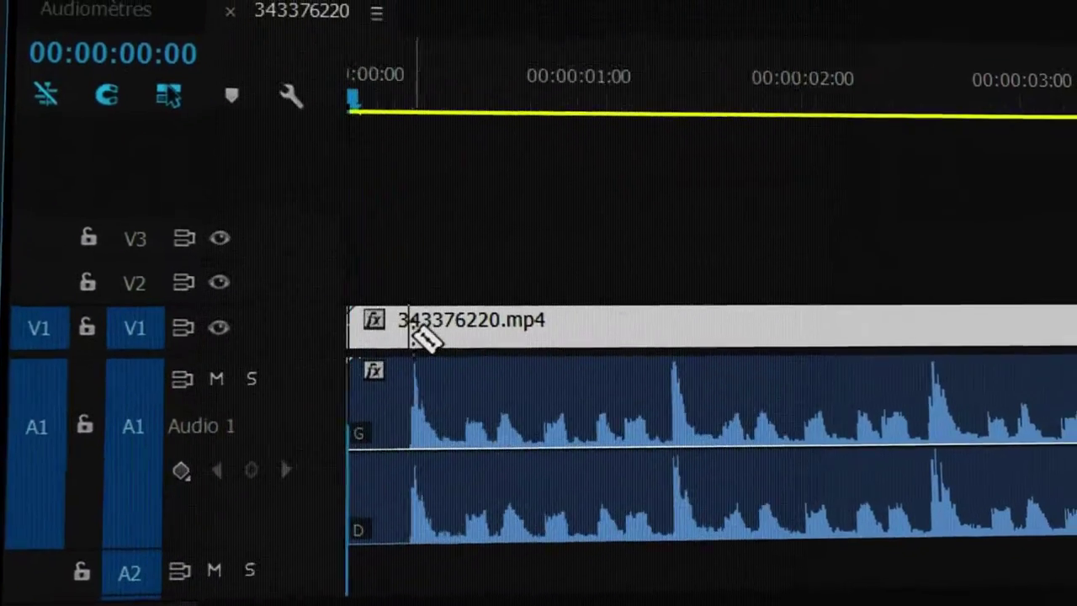
click(430, 296)
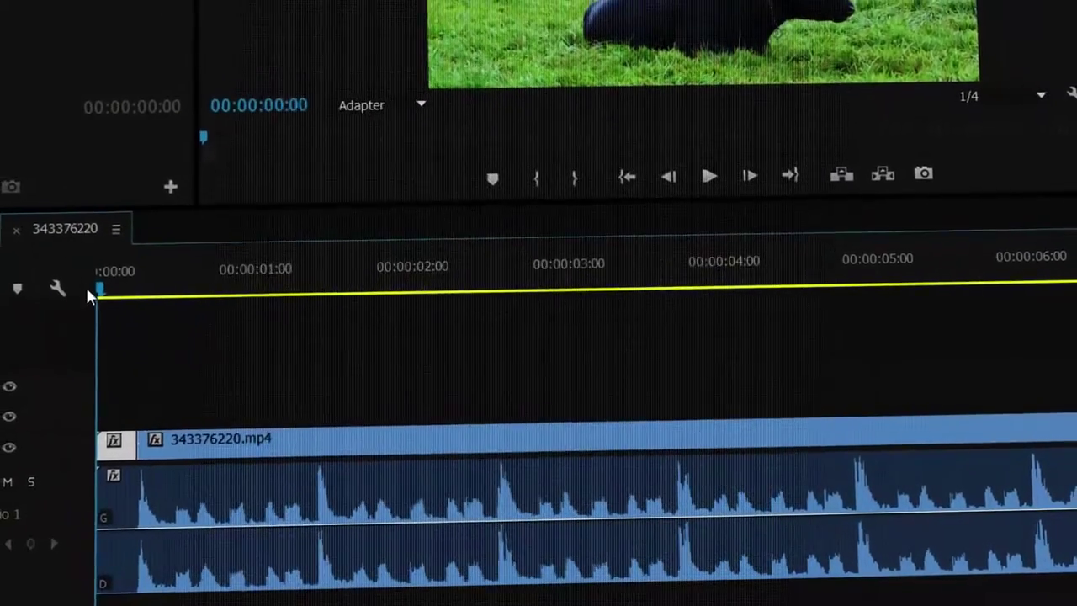
click(93, 273)
mouse_move(141, 310)
mouse_down()
mouse_move(336, 353)
mouse_move(785, 368)
mouse_move(780, 343)
mouse_move(920, 353)
mouse_up()
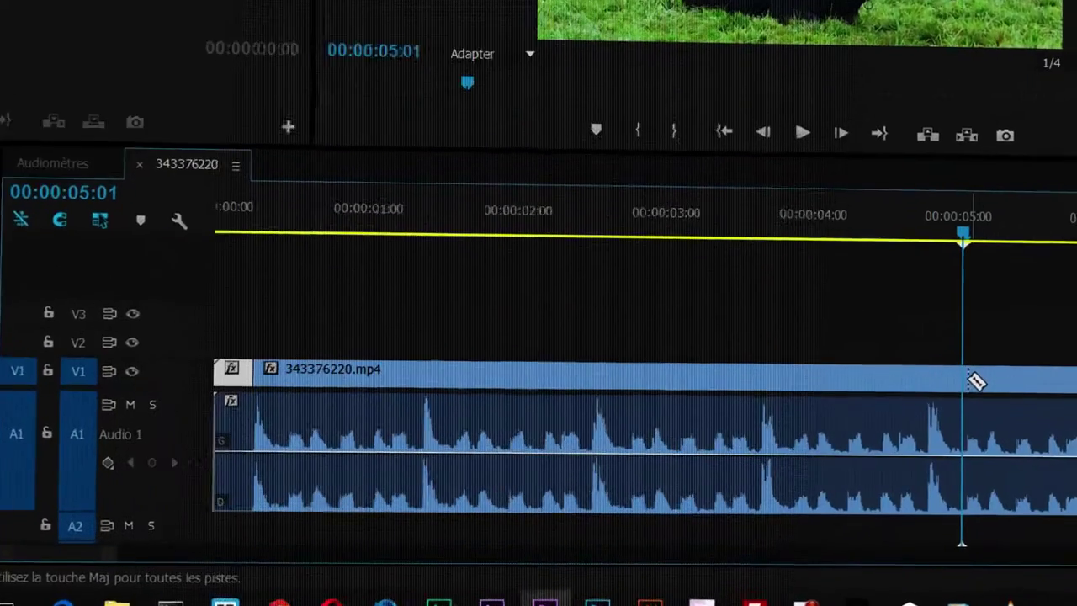
click(967, 379)
Delete the opening section and slide the remaining clip left to close the gap
key(v)
click(821, 454)
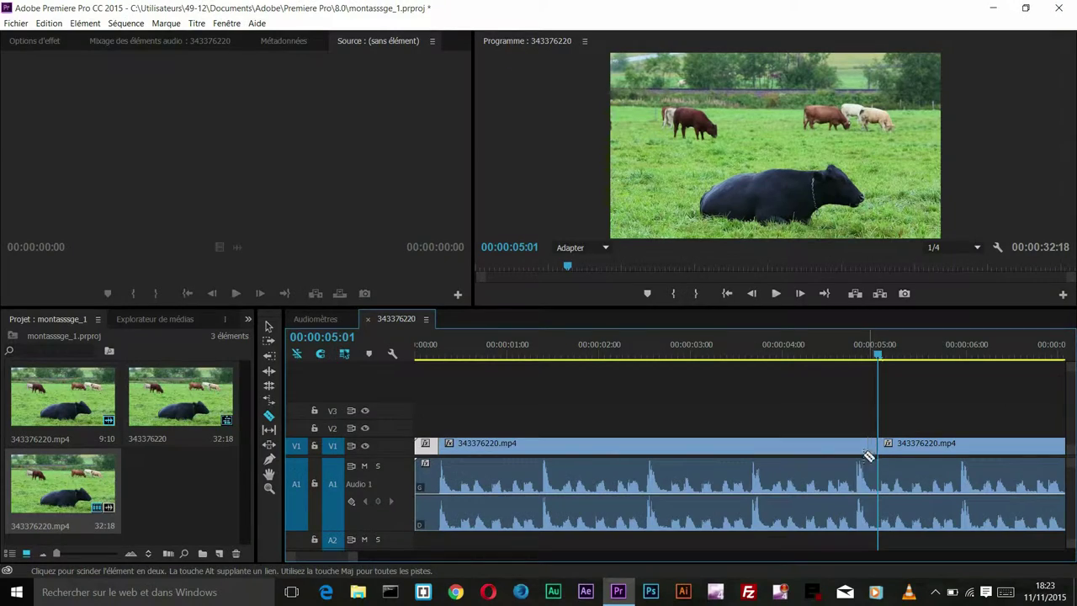
key(Delete)
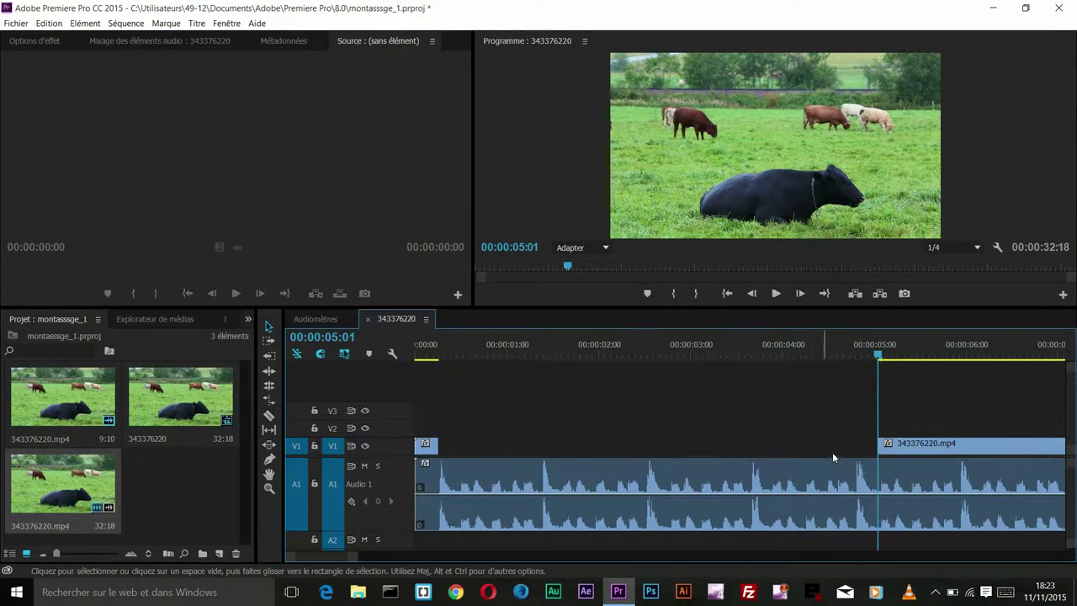
drag(910, 451, 473, 442)
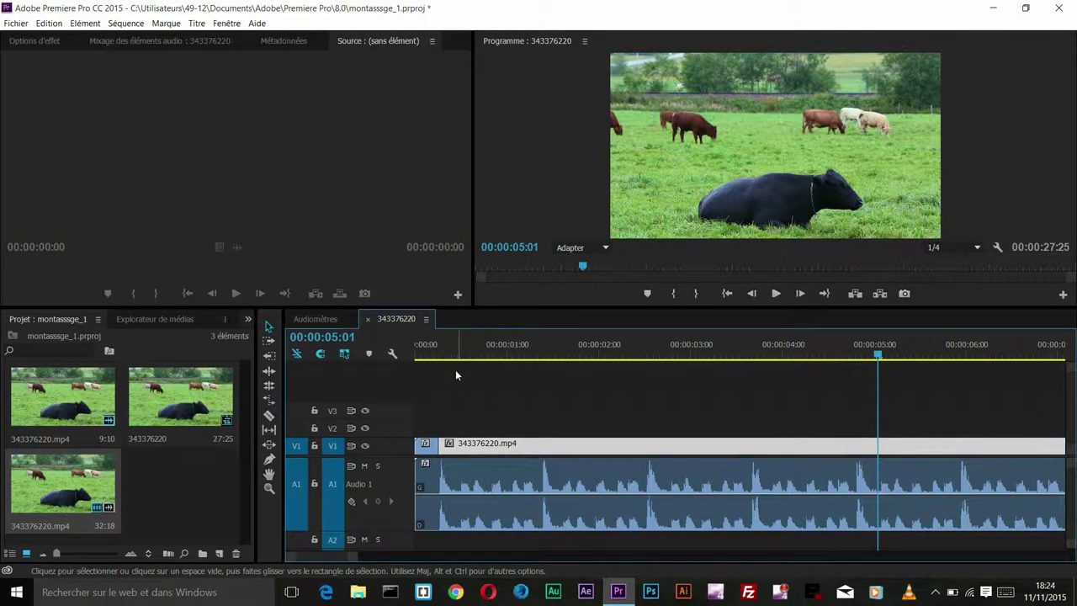
Split the V1 clip at about one second
drag(442, 345, 437, 352)
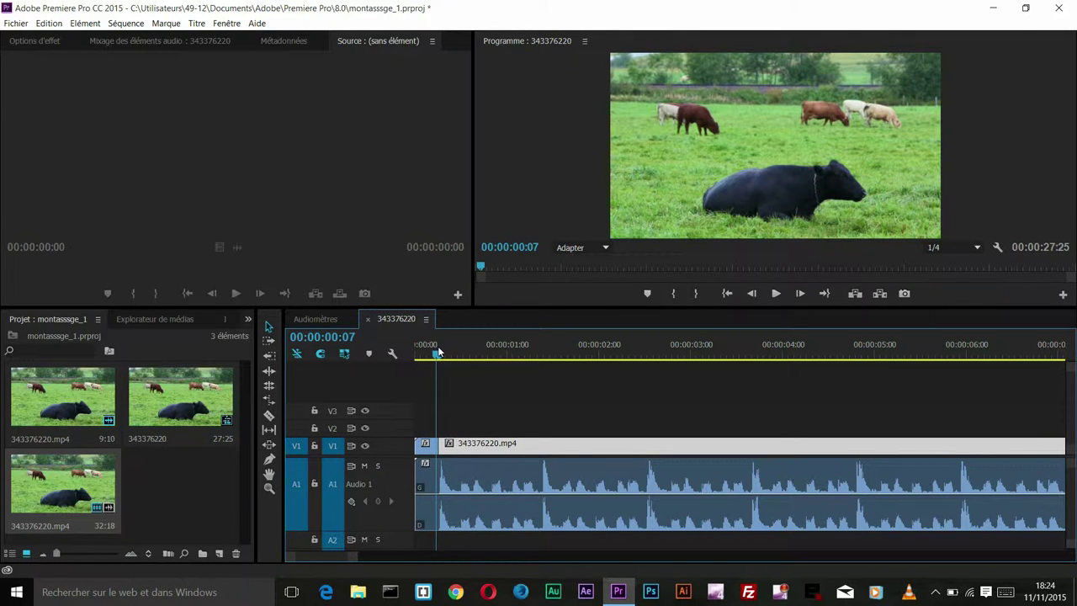
drag(437, 351, 441, 354)
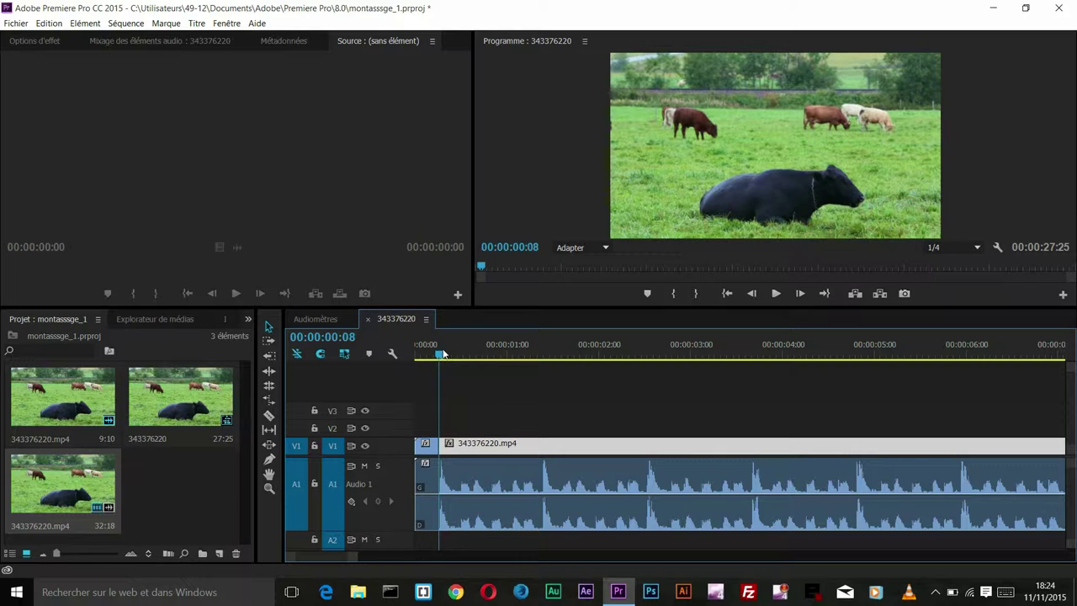
drag(441, 353, 546, 382)
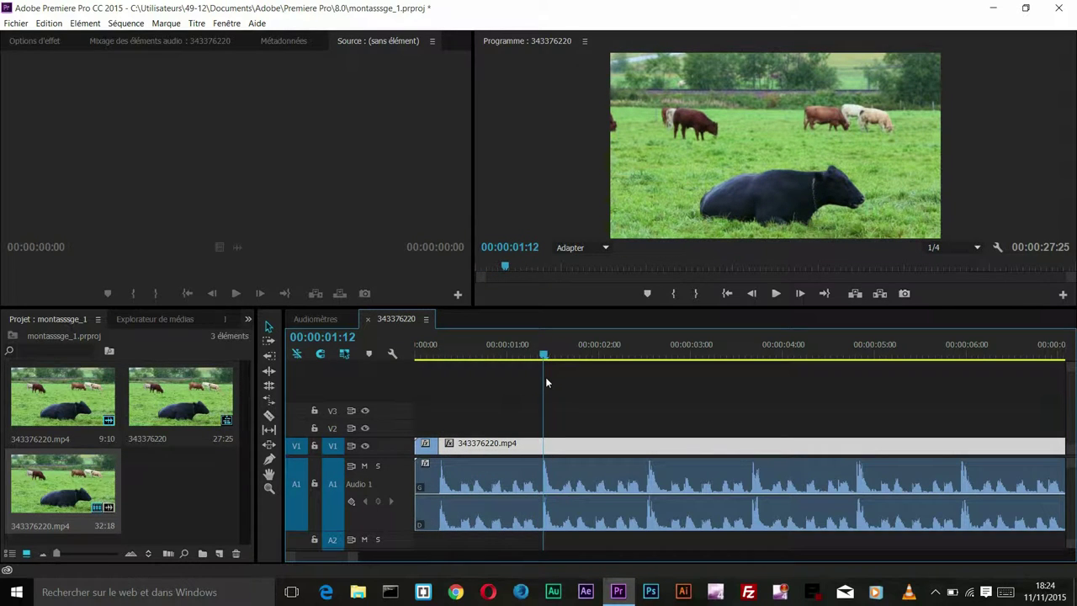
key(c)
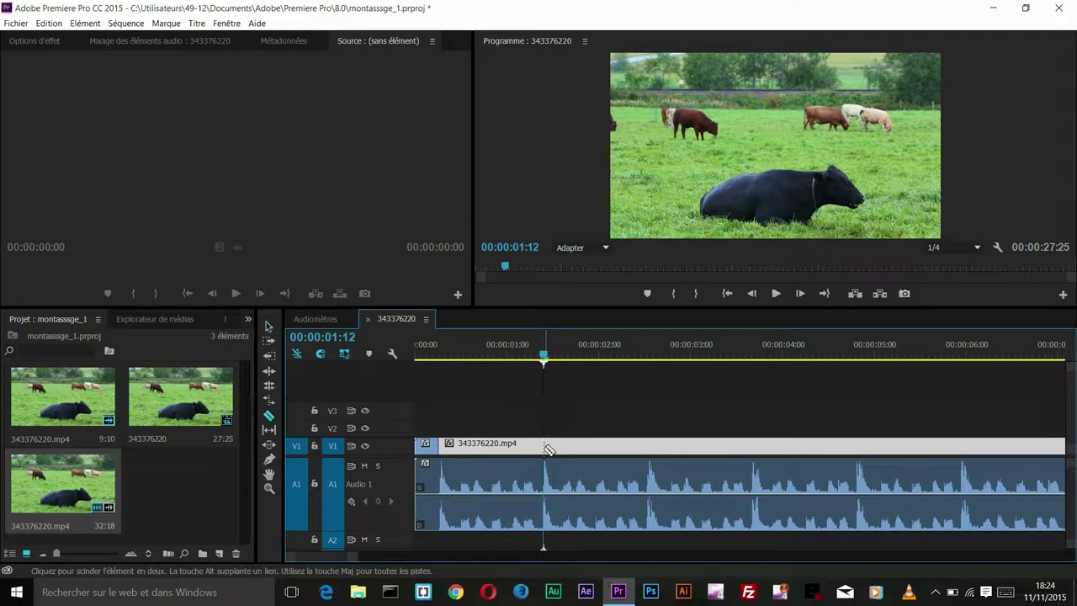
click(543, 446)
Make a second Razor cut at about five and a half seconds
drag(538, 365, 936, 373)
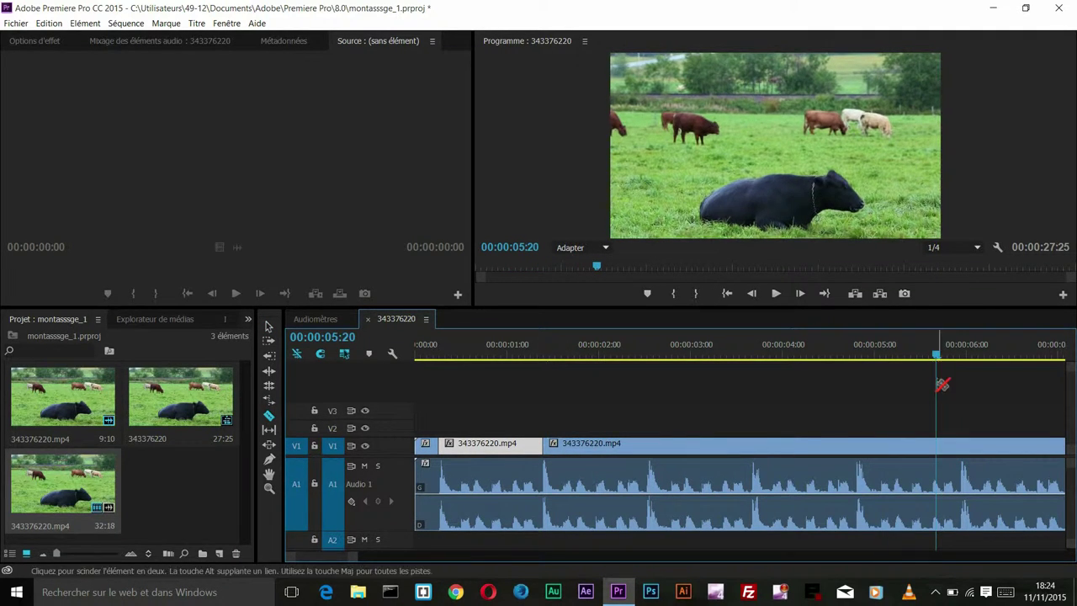
key(v)
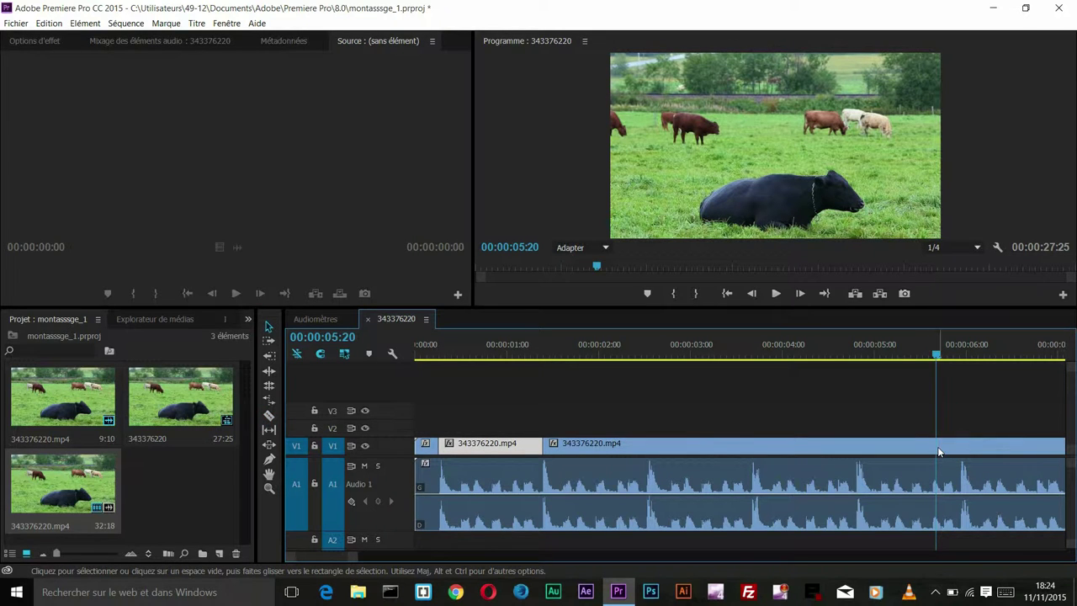
key(c)
click(936, 453)
Slide the middle section left against the first clip and start trimming its in-point
key(v)
click(901, 452)
mouse_move(901, 453)
mouse_down()
mouse_move(562, 451)
mouse_move(573, 453)
mouse_up()
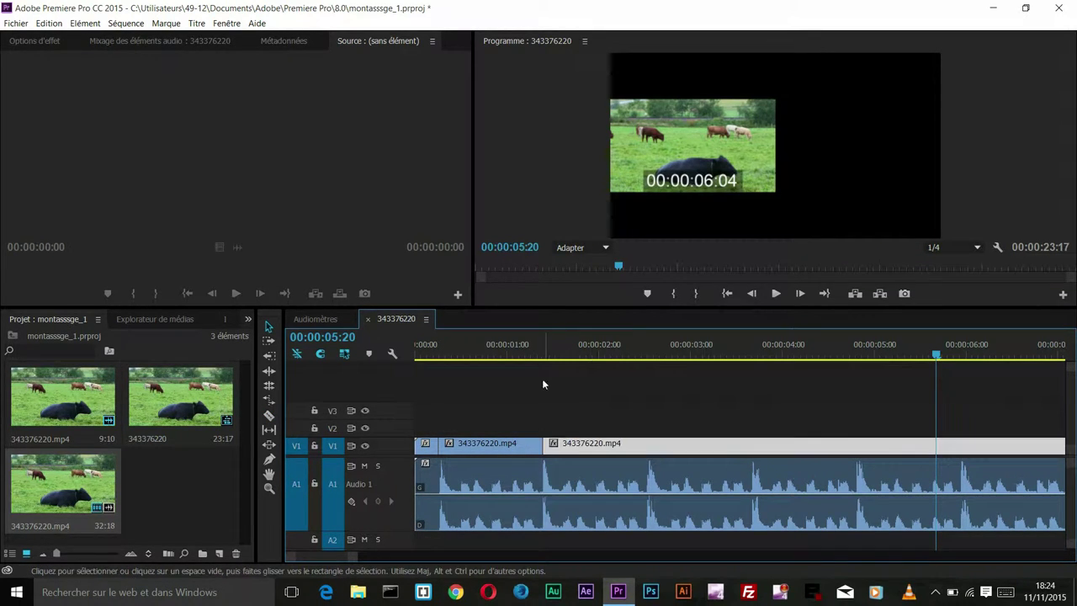
click(551, 356)
drag(544, 362, 541, 372)
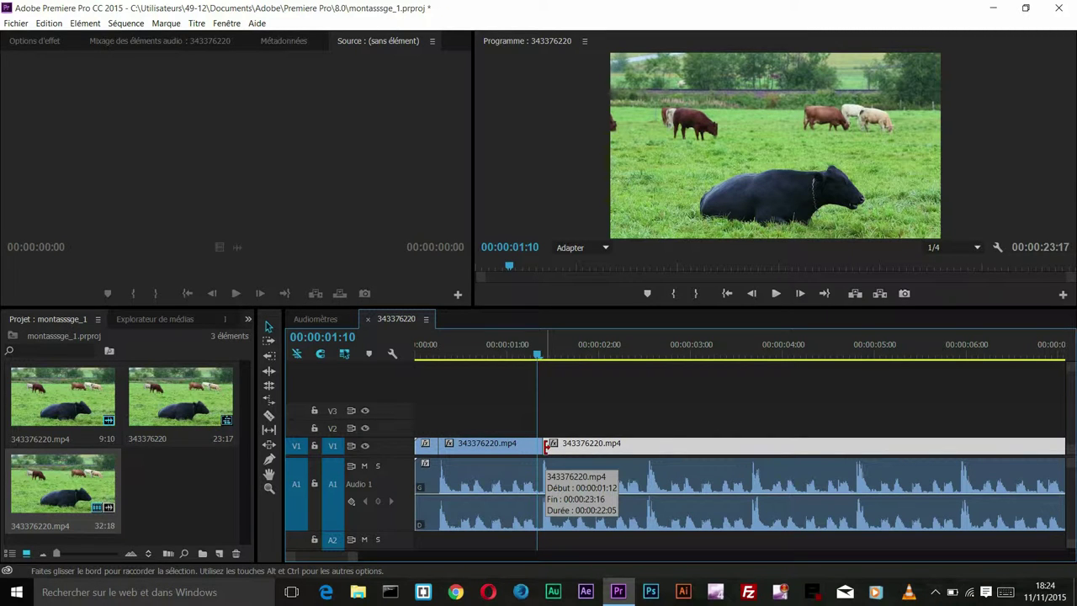
drag(545, 446, 565, 446)
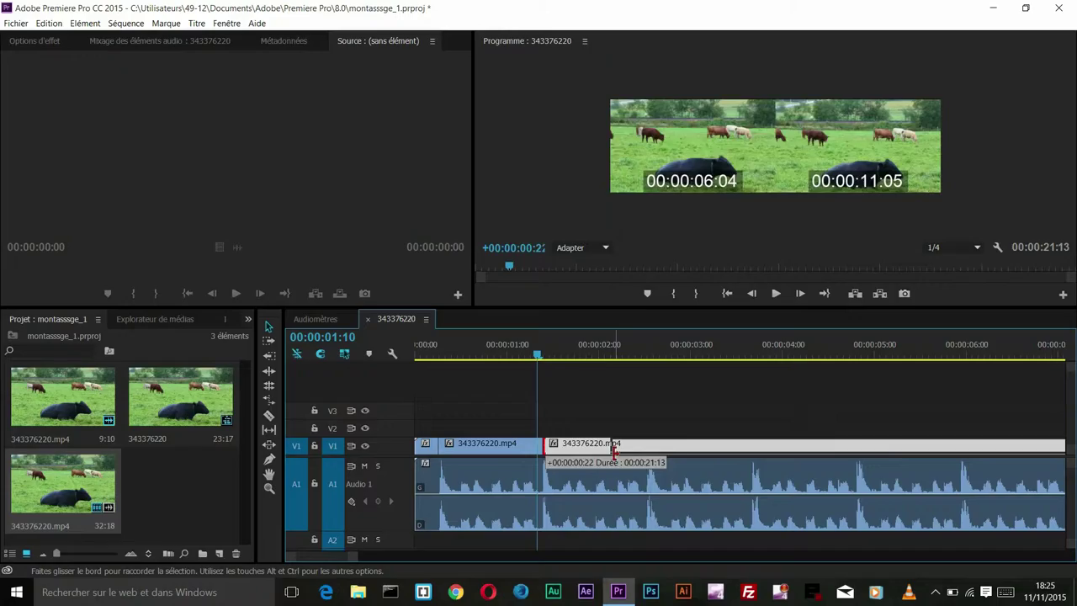
Complete the in-point trim so the sequence runs 22:25, then scrub to about 00:00:02:16
mouse_move(465, 546)
mouse_down()
mouse_move(625, 449)
mouse_move(562, 447)
mouse_up()
drag(530, 359, 547, 366)
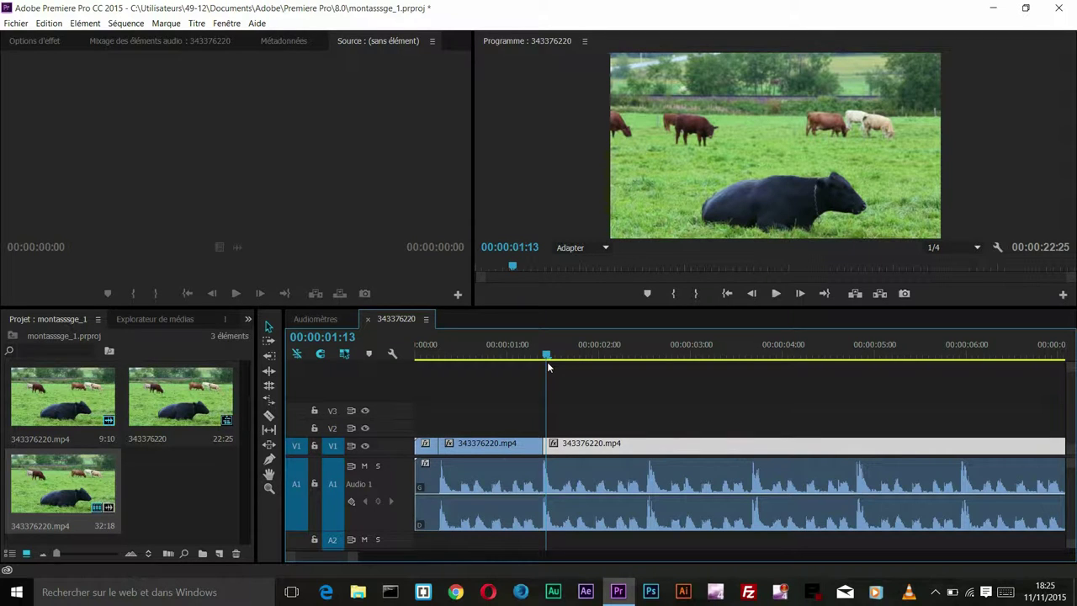
drag(547, 362, 648, 388)
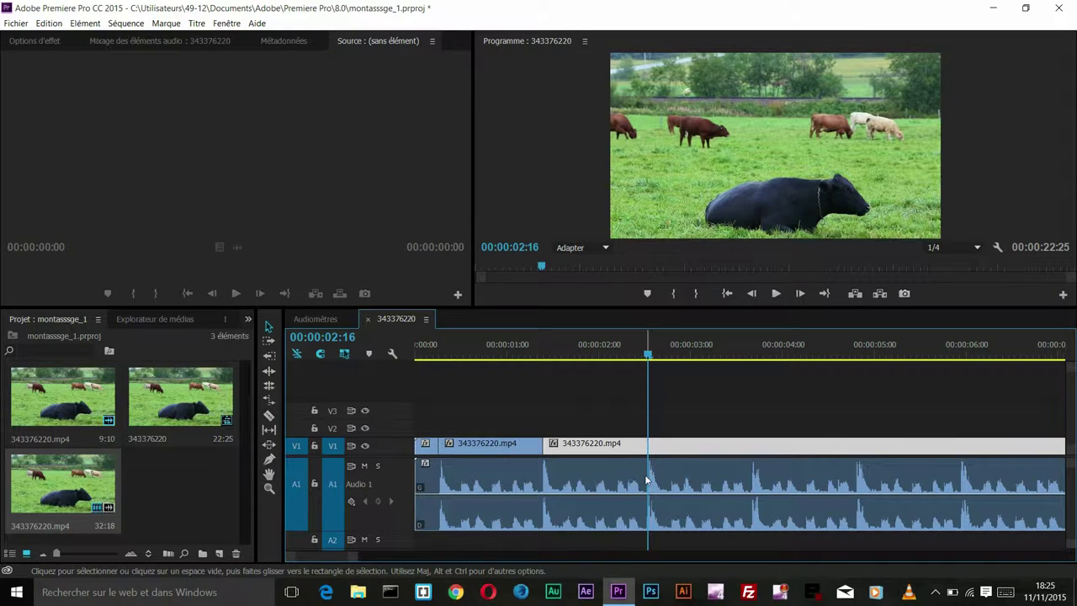
Razor-cut the V1 clip at 2:16 and 4:15
click(269, 415)
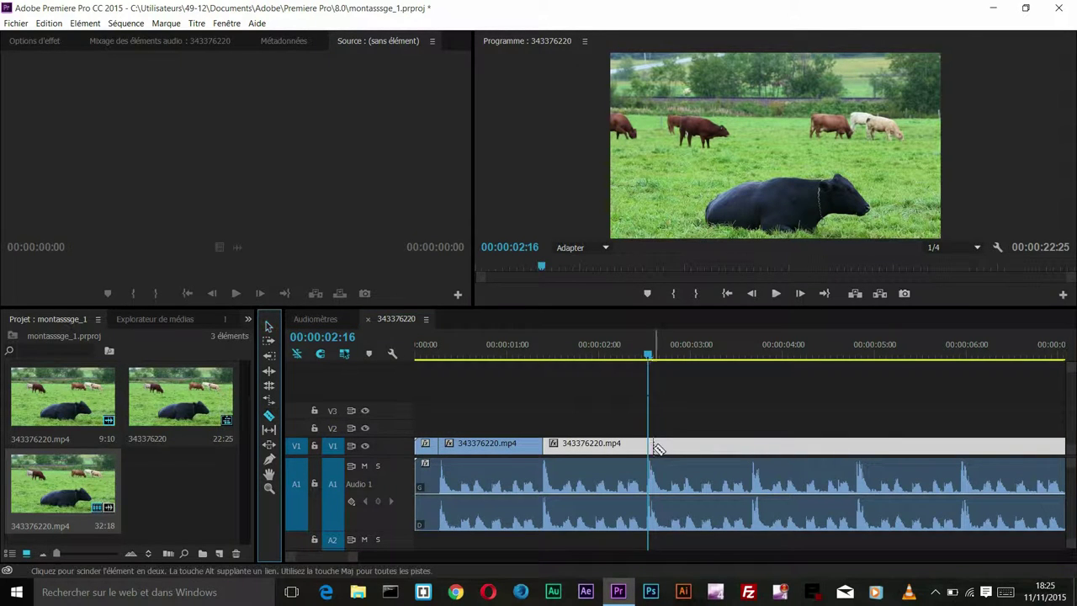
click(651, 450)
click(268, 327)
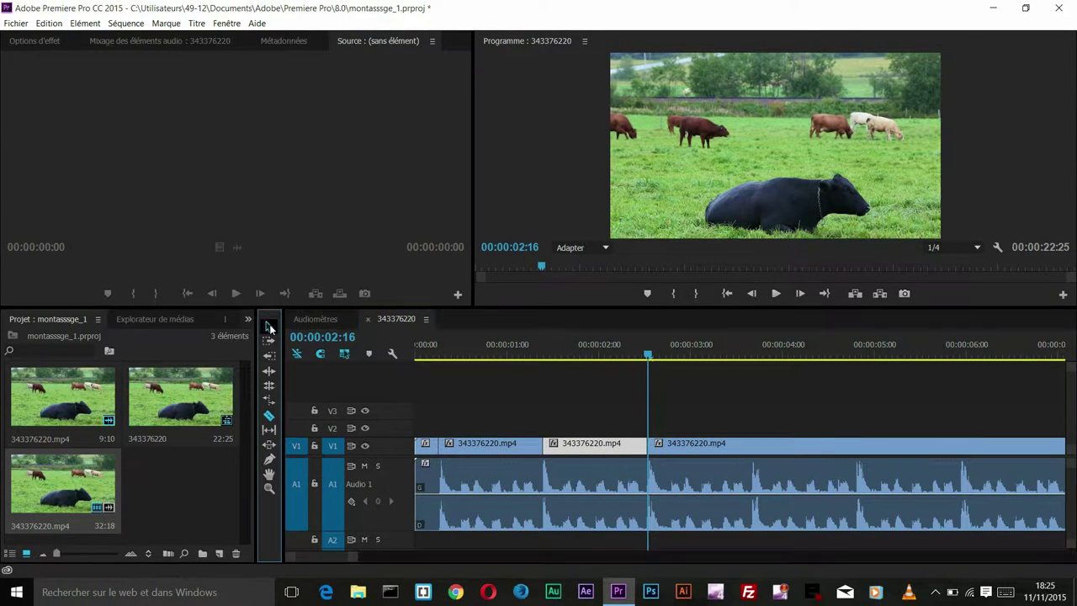
drag(648, 356, 831, 366)
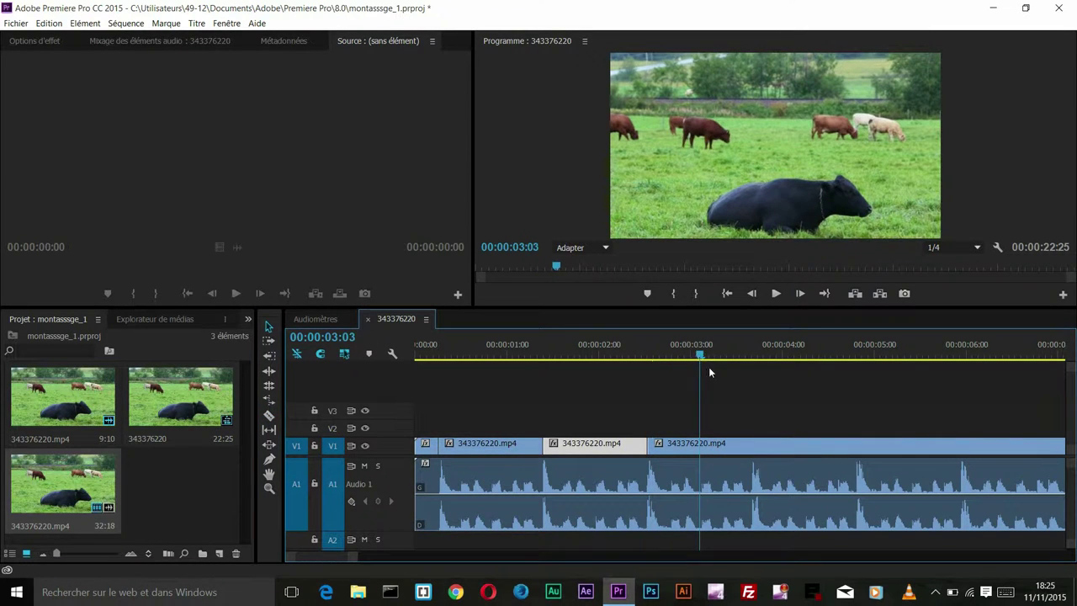
click(269, 414)
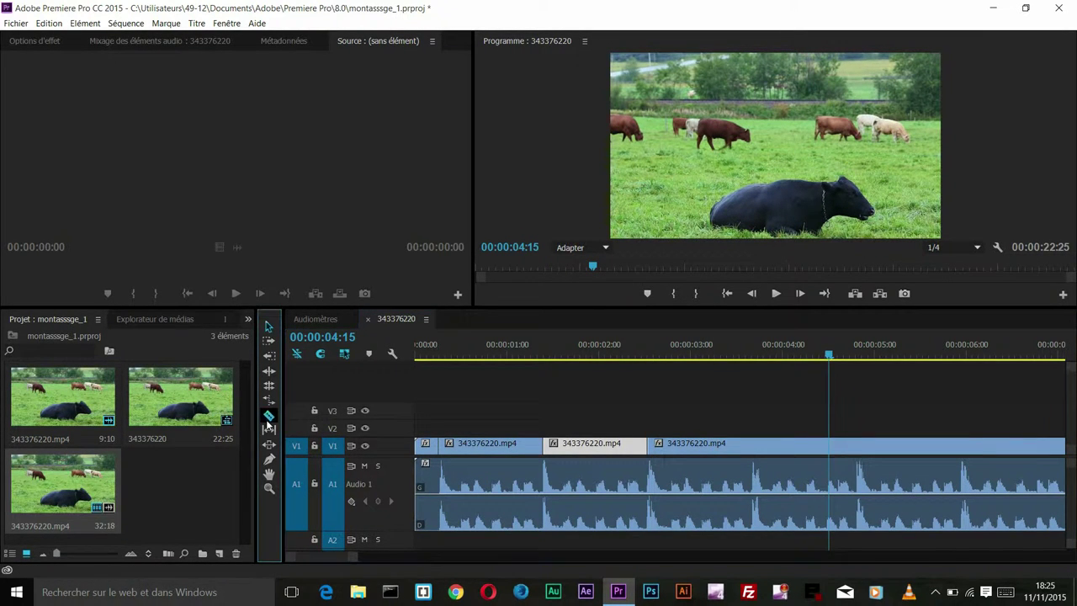
click(831, 447)
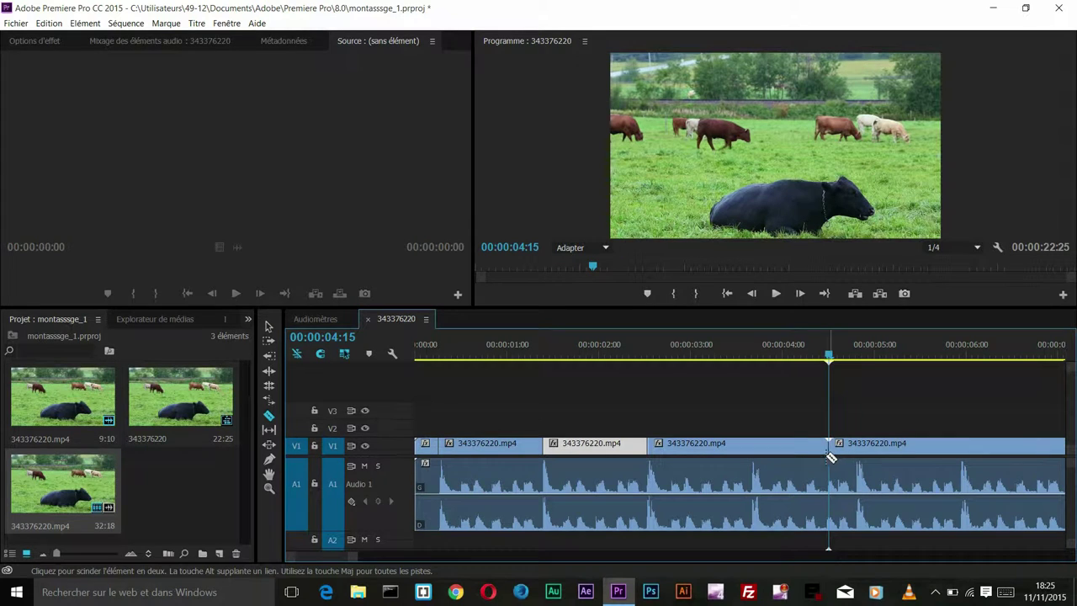
Delete the 2:16–4:15 section, close the gap, and check the new join
click(268, 327)
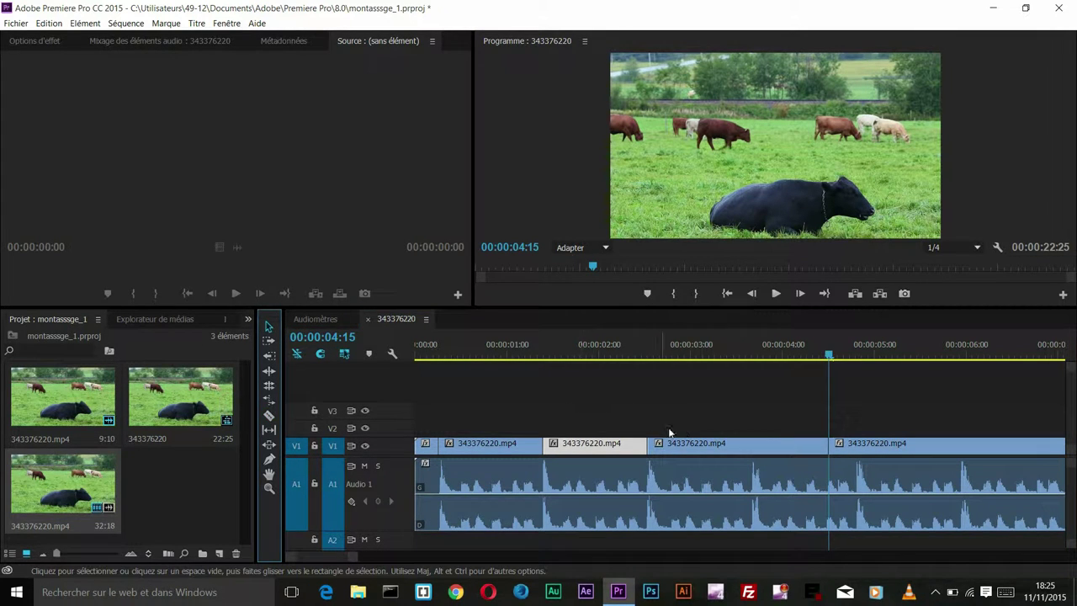
click(693, 447)
key(Delete)
drag(847, 447, 665, 450)
click(649, 367)
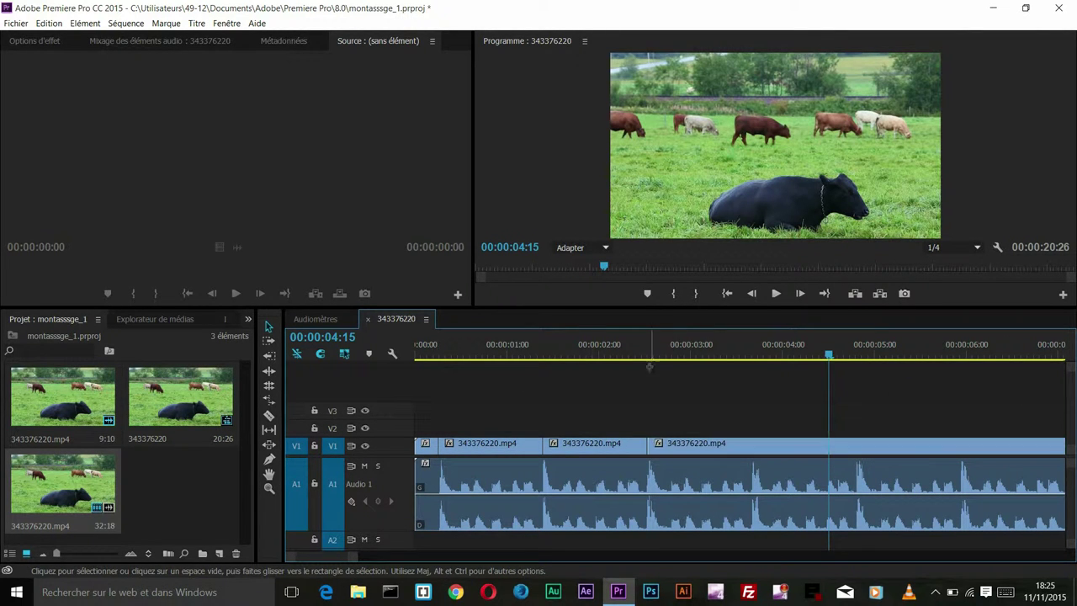
click(650, 354)
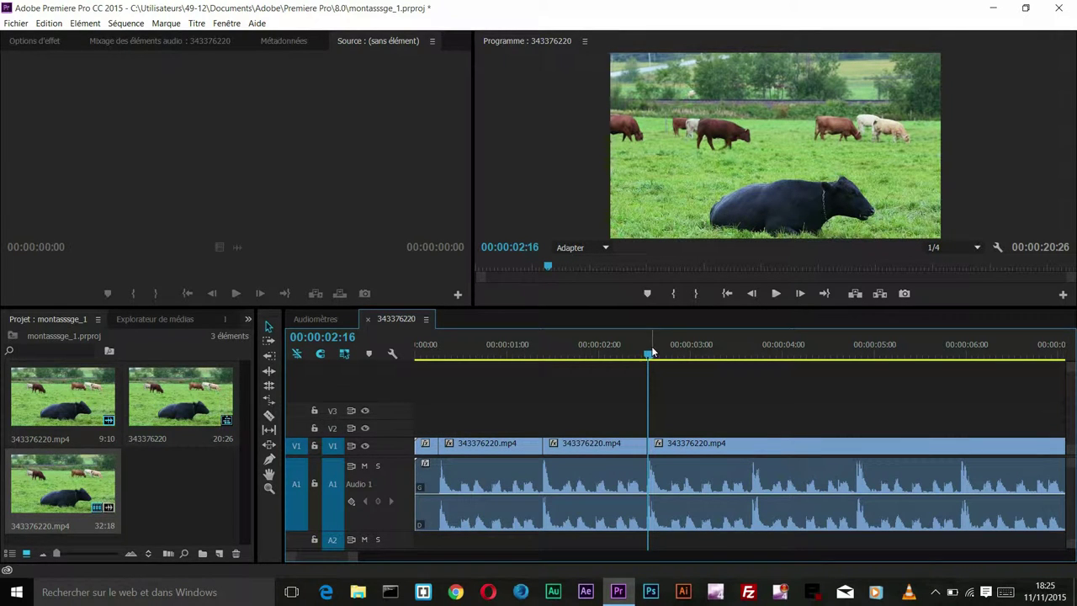
drag(649, 361, 656, 362)
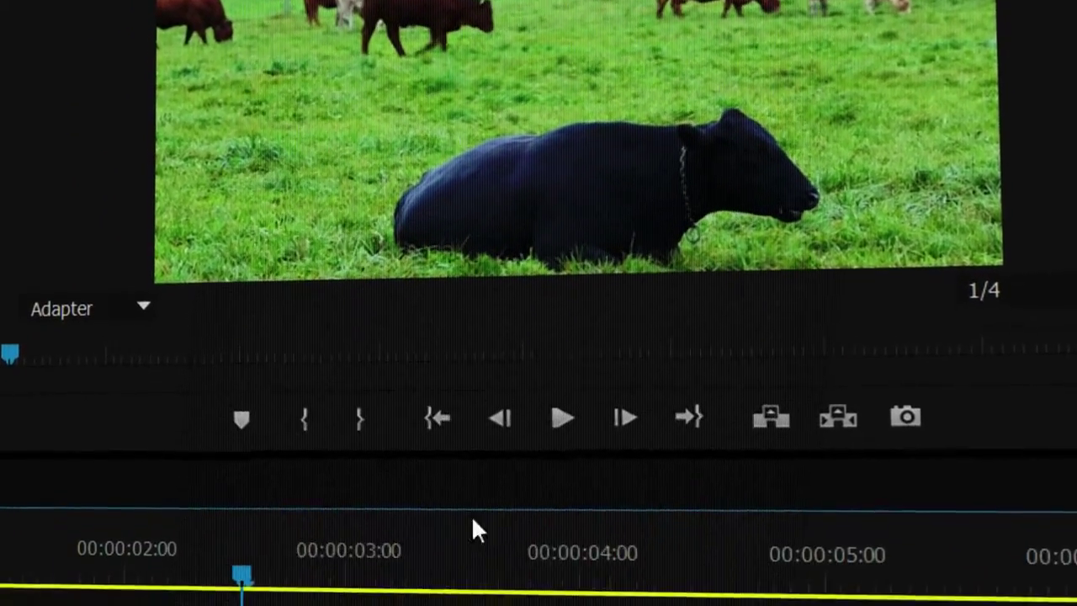
Move the playhead to about 3:20, take the Razor tool, and advance toward the next cut near 4:24
drag(242, 574, 431, 573)
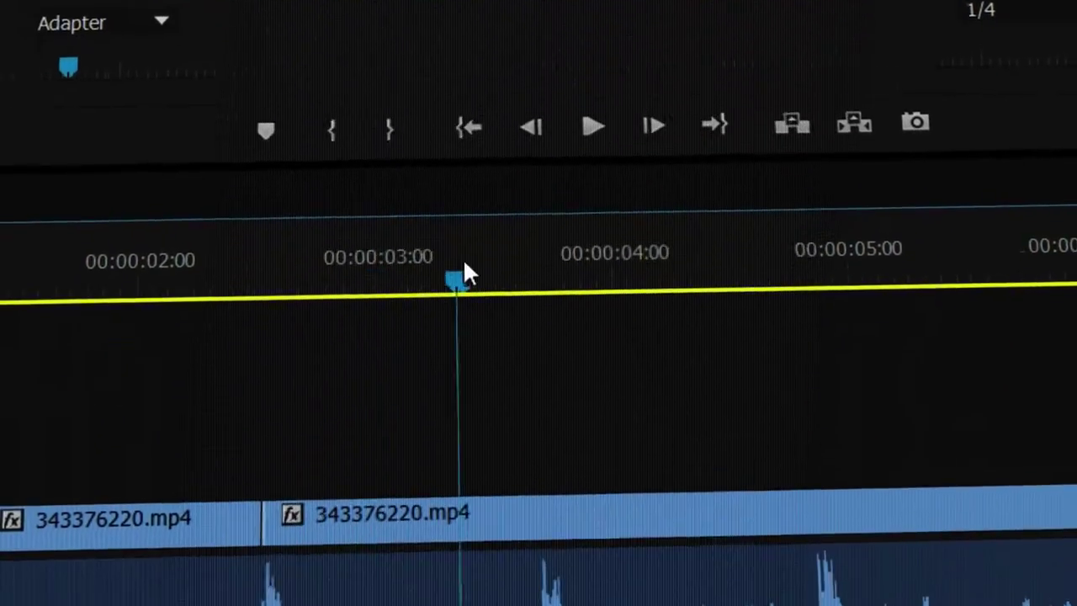
drag(465, 275, 540, 276)
key(c)
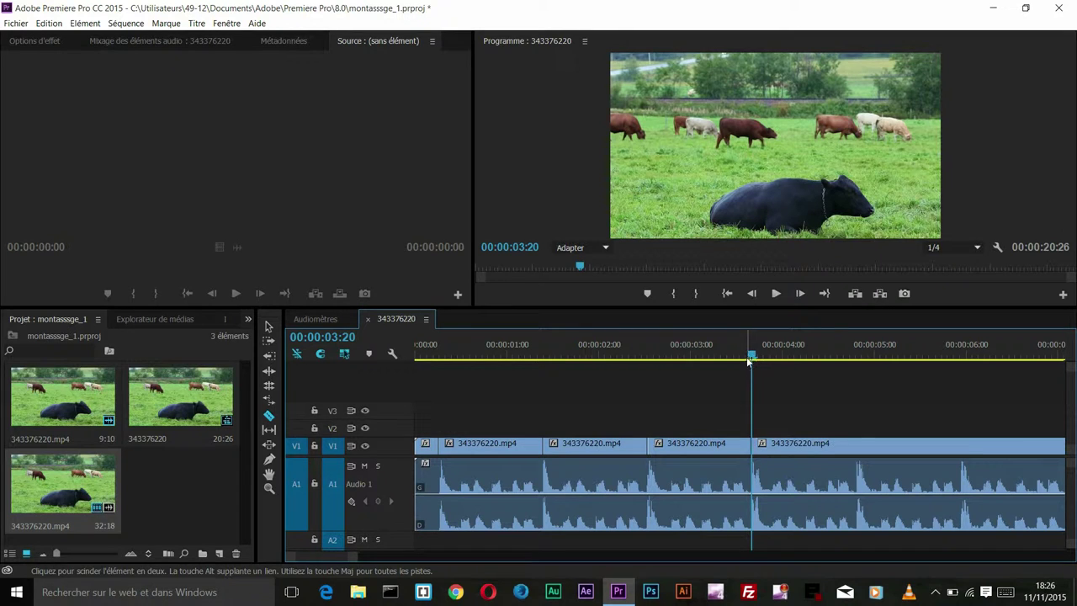
mouse_move(748, 361)
mouse_down()
mouse_move(891, 358)
mouse_move(861, 363)
mouse_up()
Split at the playhead and slide the last piece left over the unwanted section, checking the join
click(860, 443)
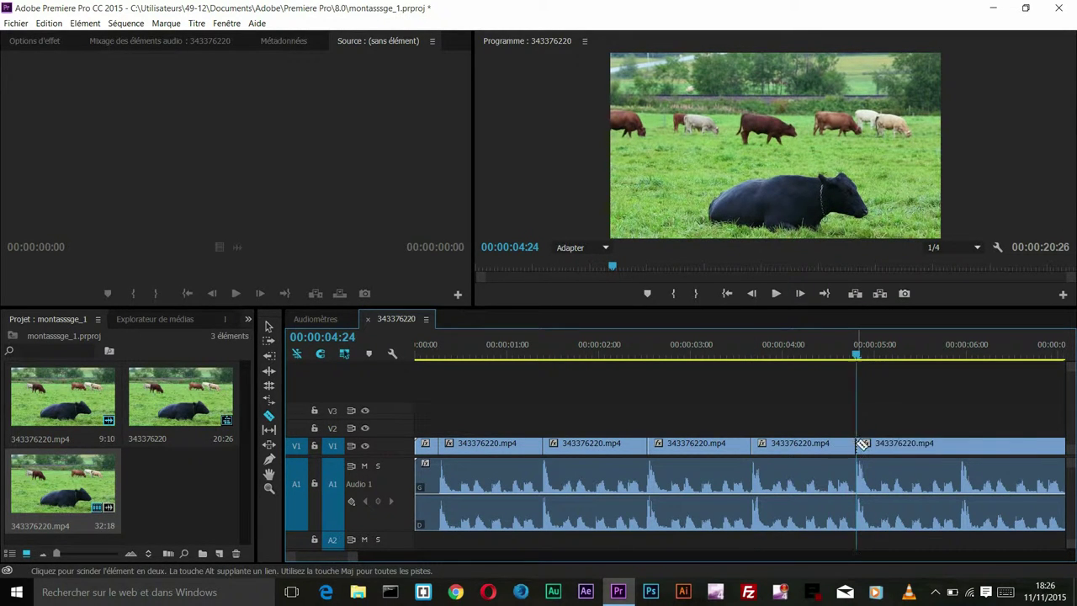
key(v)
click(824, 446)
drag(825, 446, 771, 451)
click(728, 349)
drag(730, 407, 754, 418)
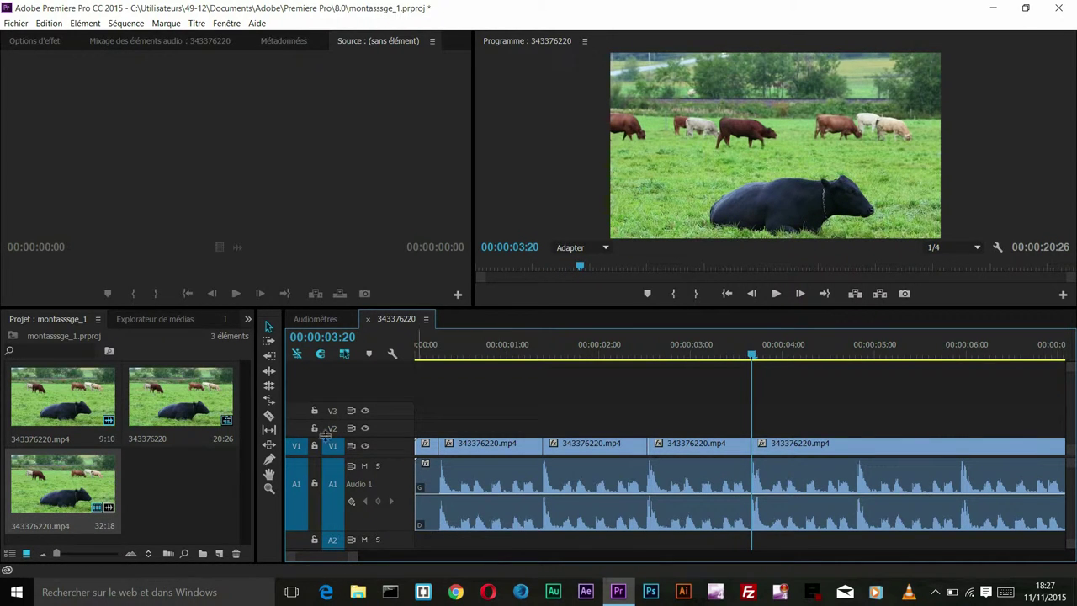
Move the playhead to 5:07 and slide the last clip left to close the gap
click(269, 415)
drag(775, 354, 895, 357)
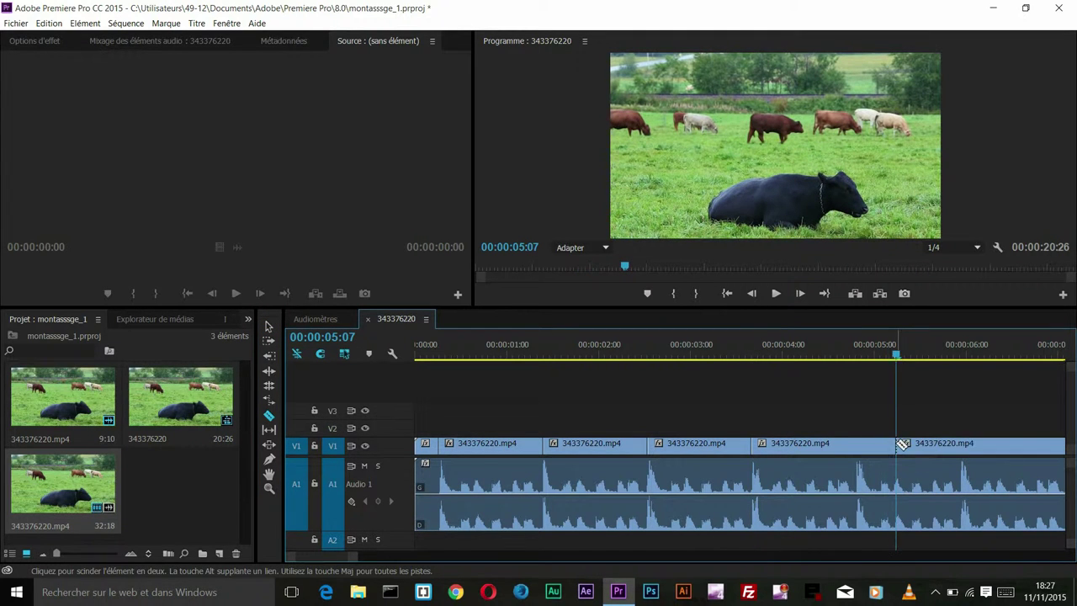
key(v)
click(847, 452)
drag(847, 452, 783, 453)
mouse_move(895, 355)
mouse_down()
mouse_move(816, 362)
mouse_move(859, 361)
mouse_up()
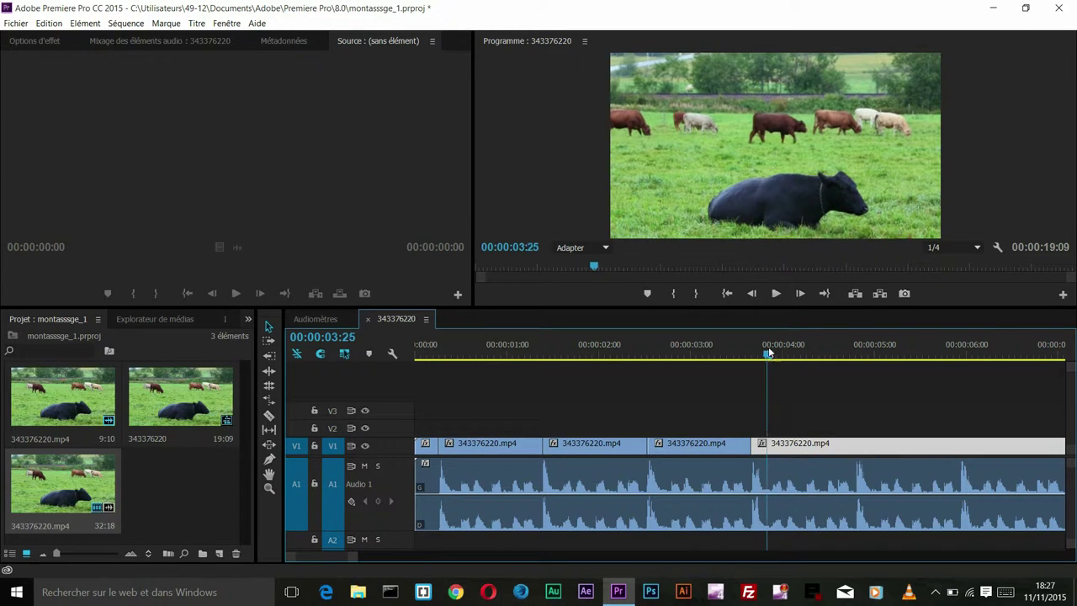
Cut at about 4:10 and slide the following piece left, shortening the sequence to 17:20
key(c)
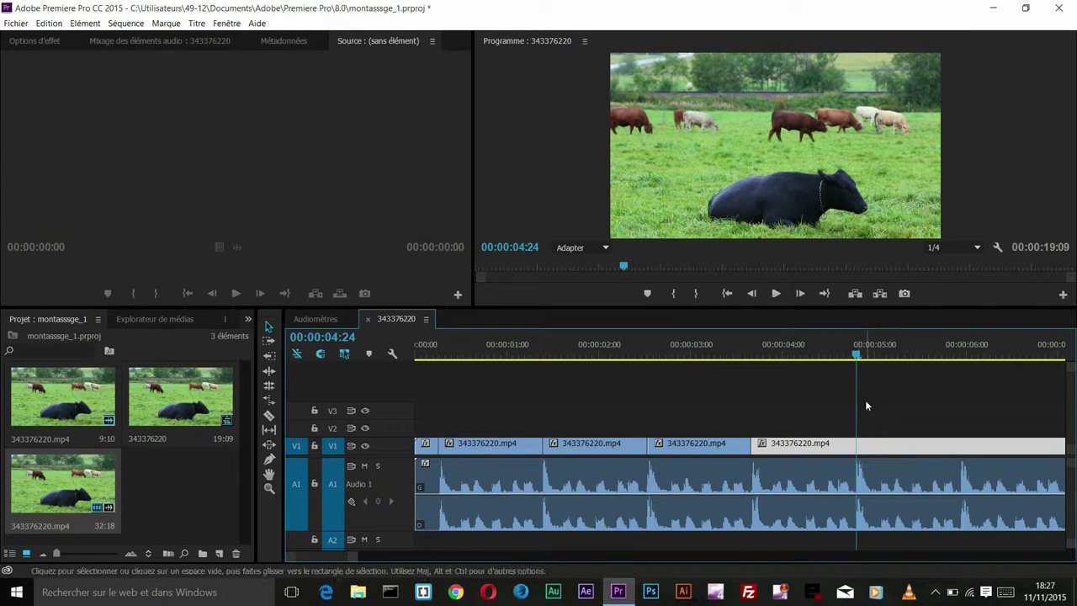
click(858, 443)
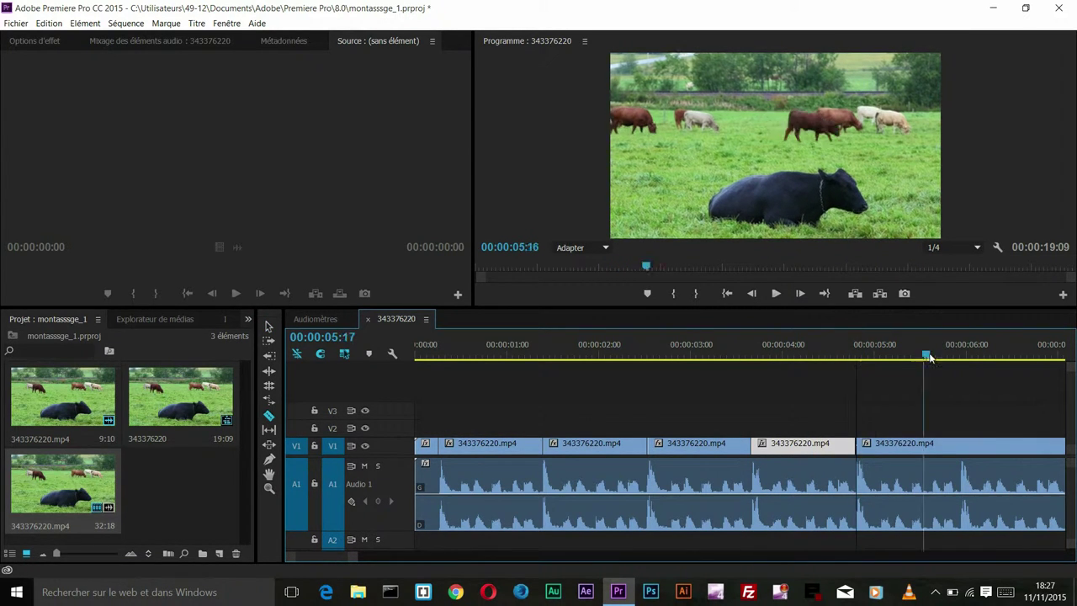
drag(856, 360, 1005, 359)
key(v)
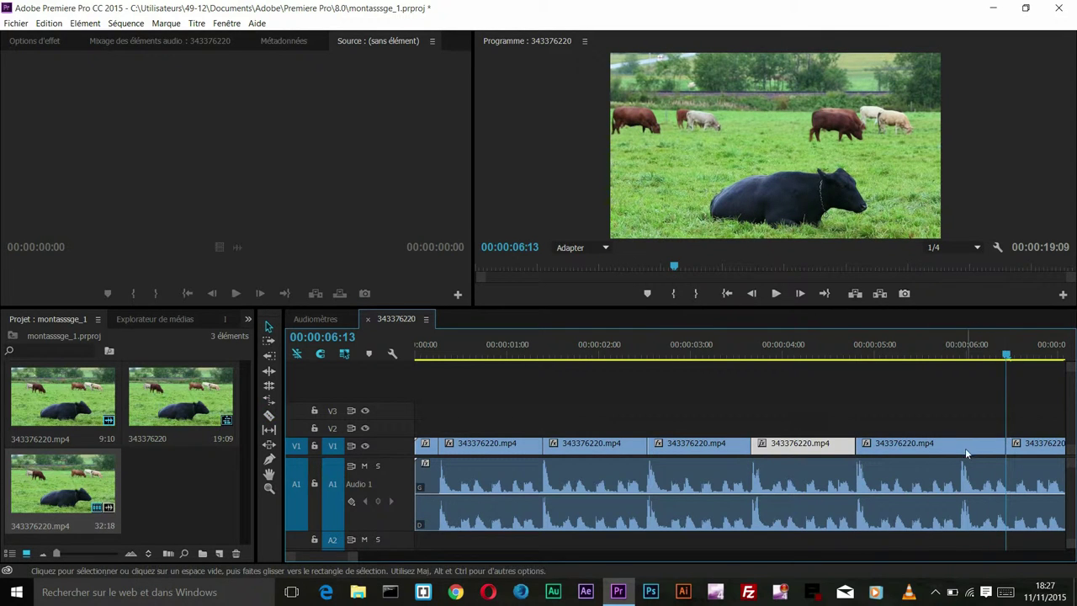
click(965, 448)
drag(987, 462, 887, 453)
Play the 00:00:17:20 five-segment cow-field sequence from the start in the Program monitor, then stop
key(Home)
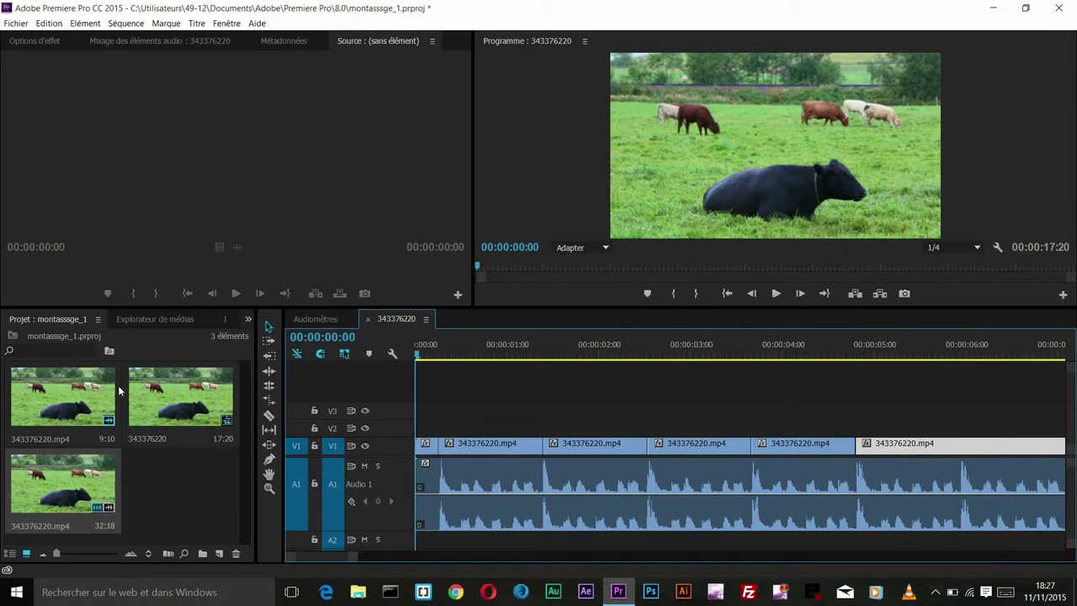
click(778, 297)
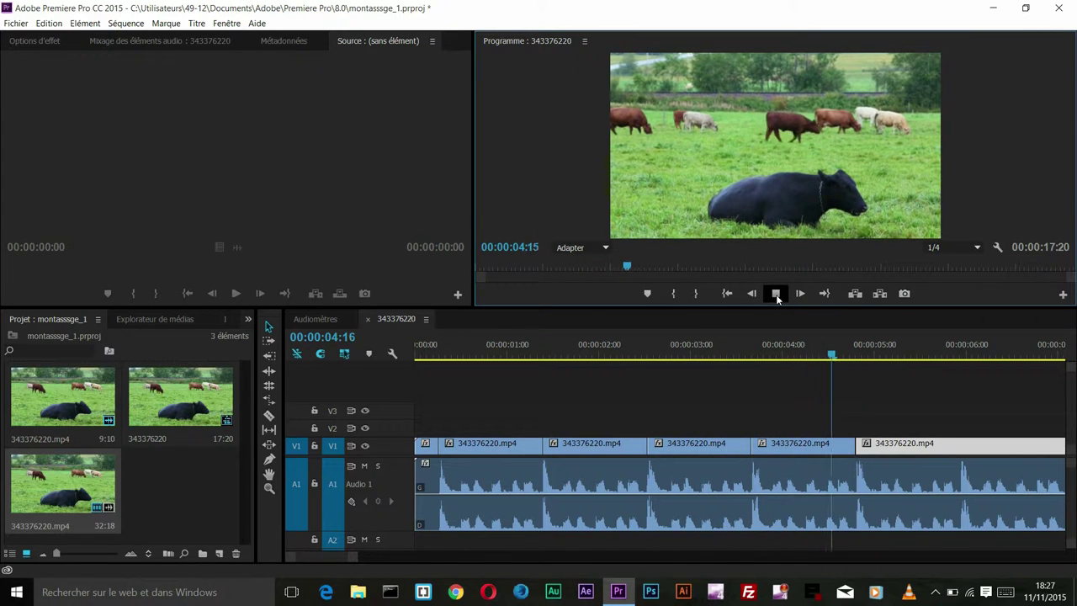
click(776, 295)
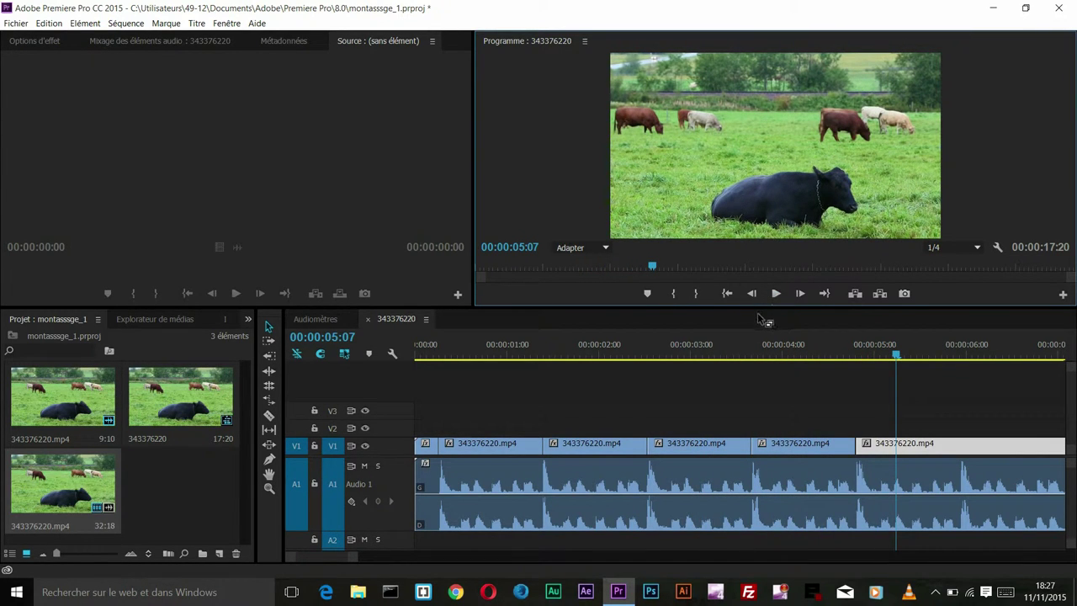